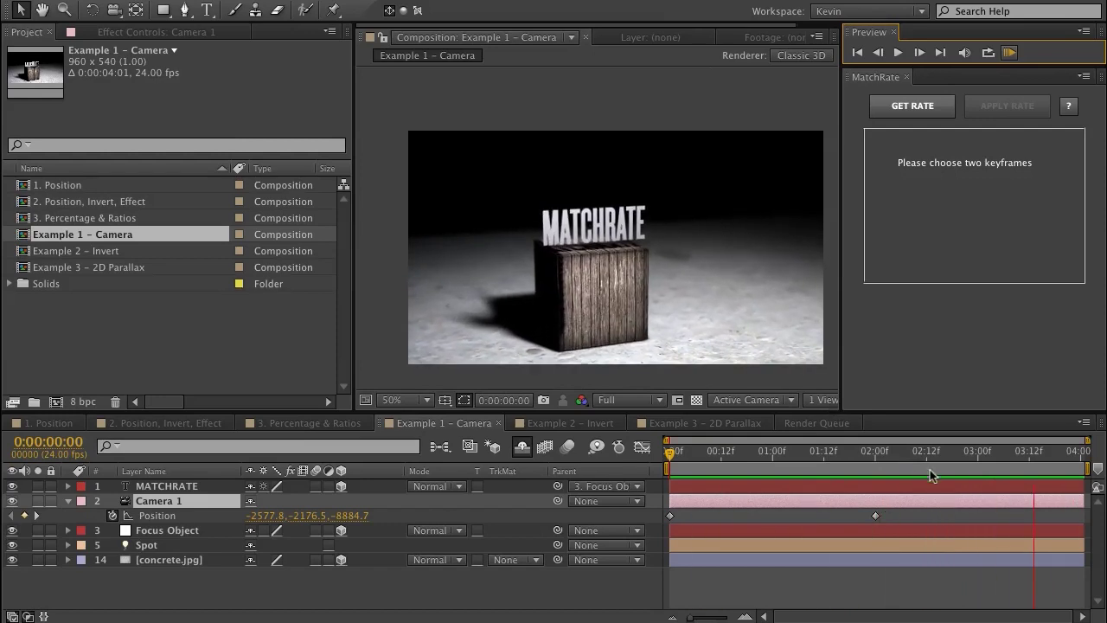
- Stop the camera preview and shift both camera Position keyframes one second later
left_click(761, 470)
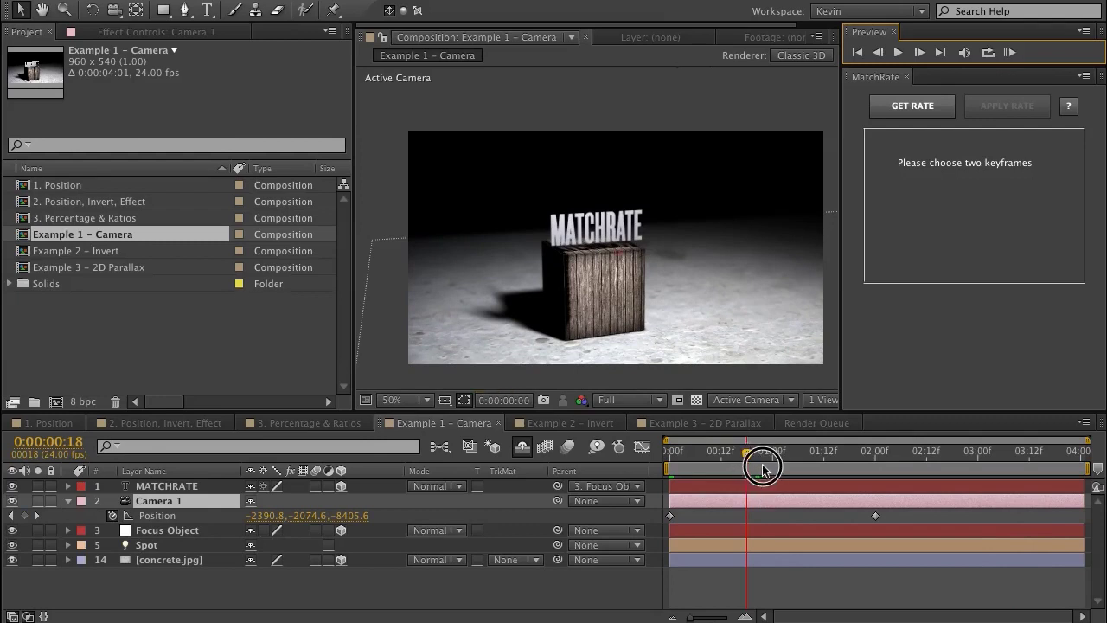
key("Page_Down")
key("Page_Down")
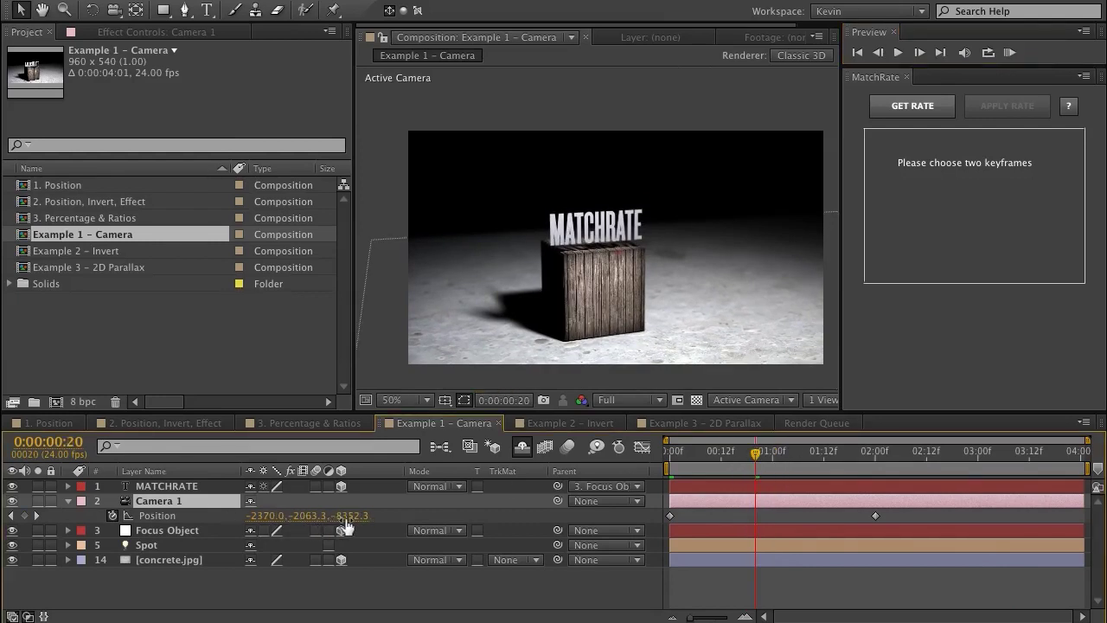
left_click_drag(757, 452, 668, 459)
left_click_drag(907, 510, 772, 525)
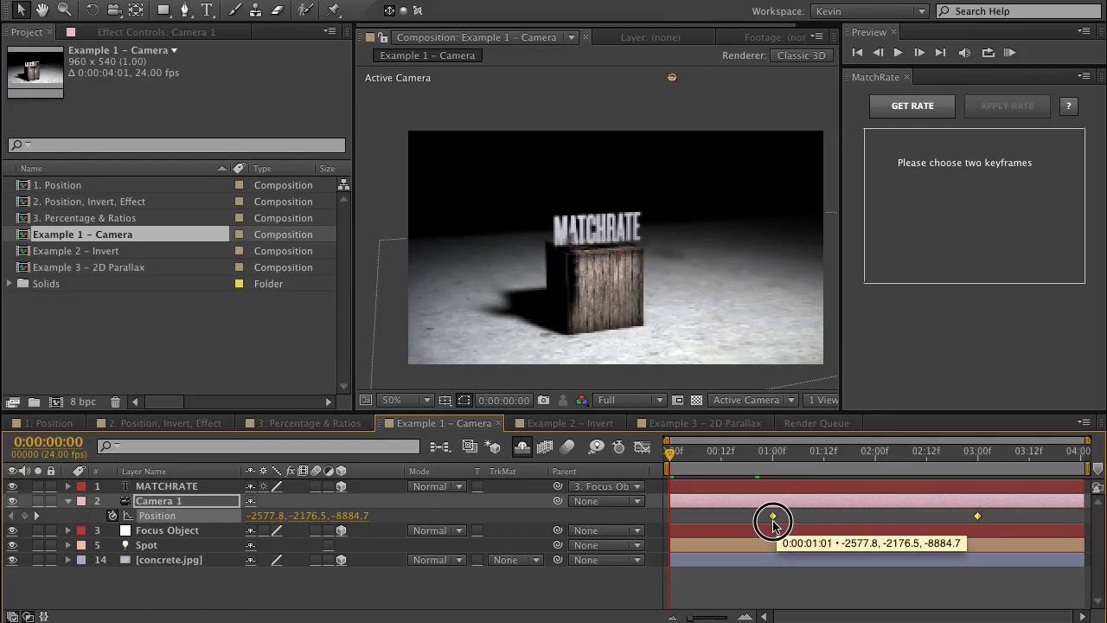
- Measure the camera's rate and extend the push-in back to 0:00 and forward to 4:00
left_click(934, 107)
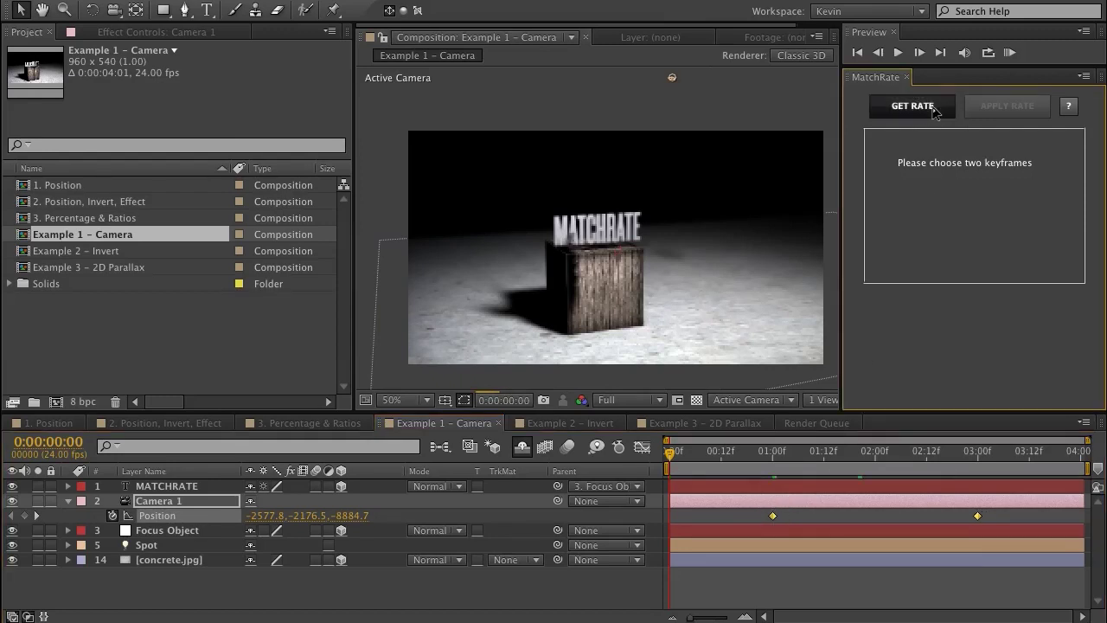
left_click(1005, 106)
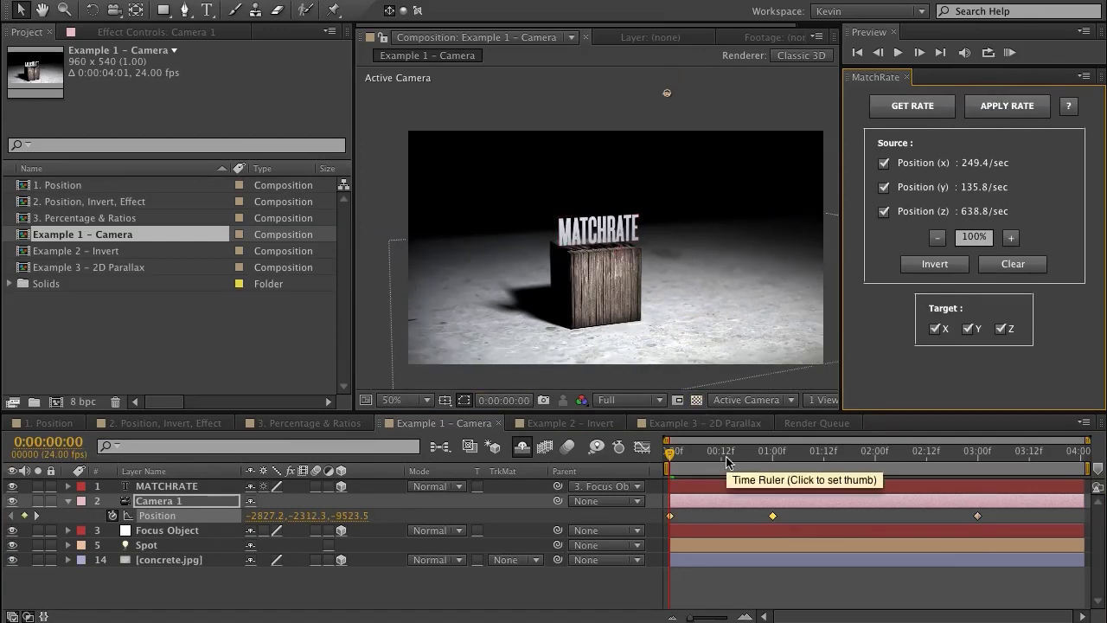
left_click(1009, 53)
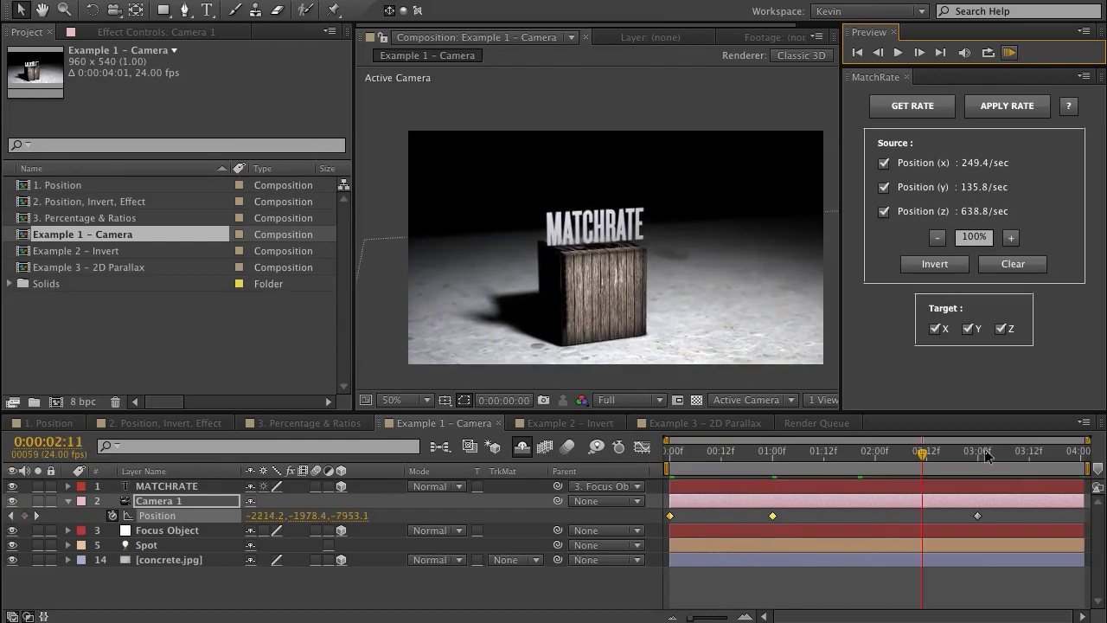
left_click_drag(1013, 448, 1082, 449)
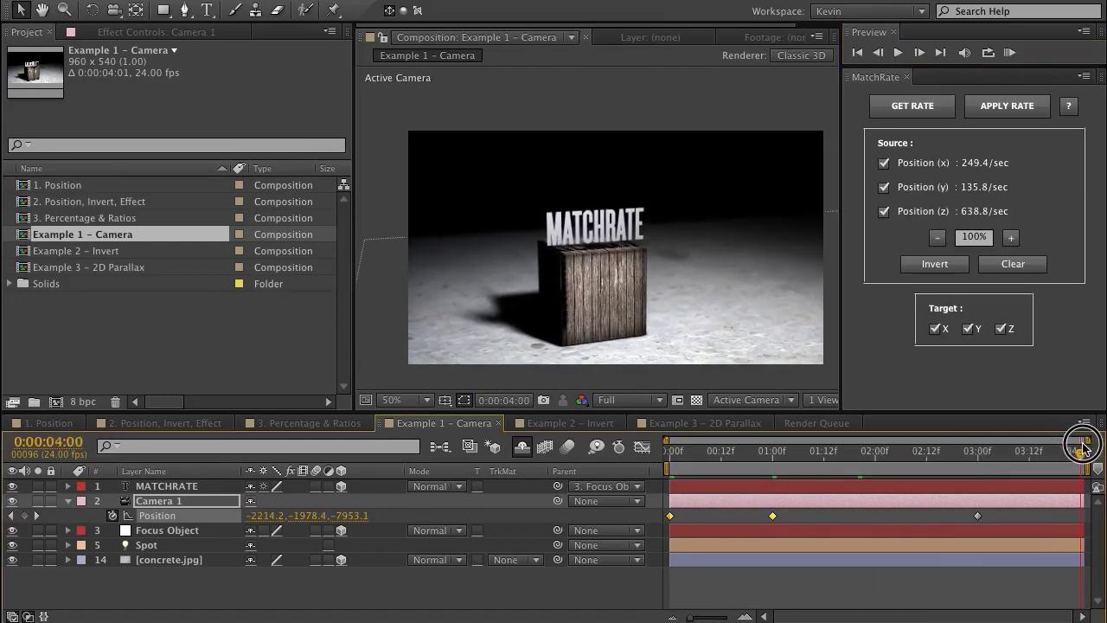
left_click(1028, 104)
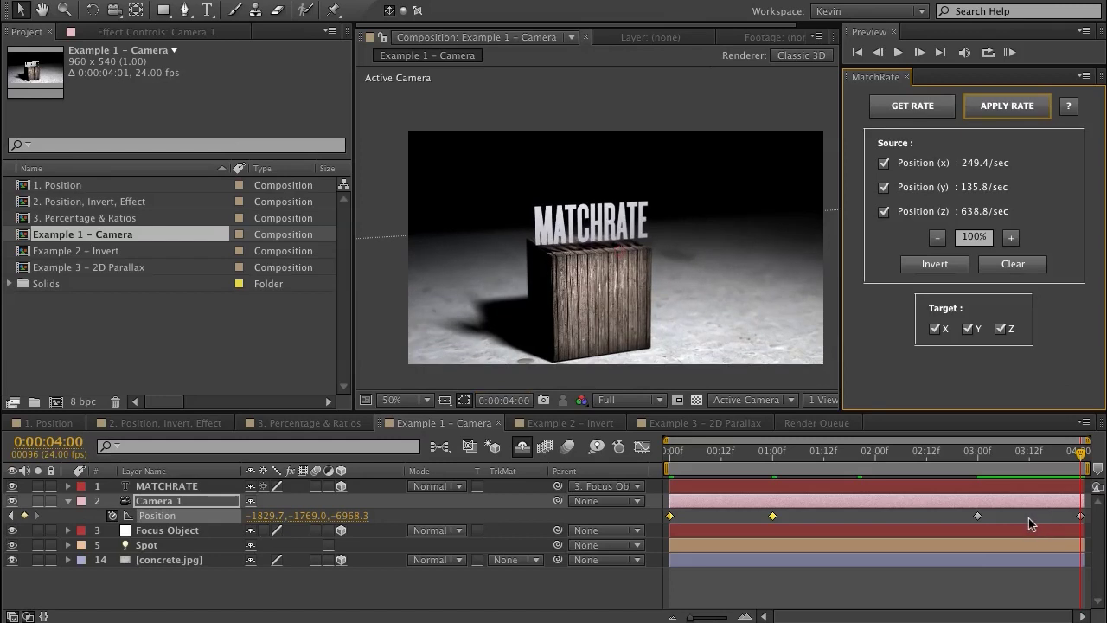
- Delete the two redundant middle Position keyframes and preview the camera move
left_click_drag(1027, 543, 731, 518)
key("Delete")
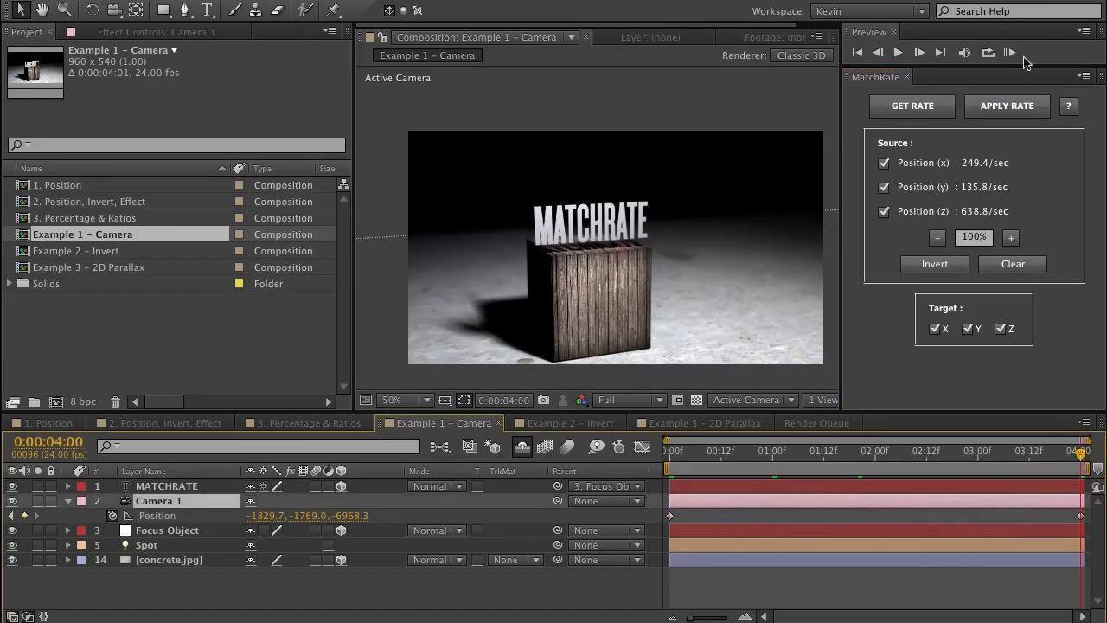
left_click(1009, 53)
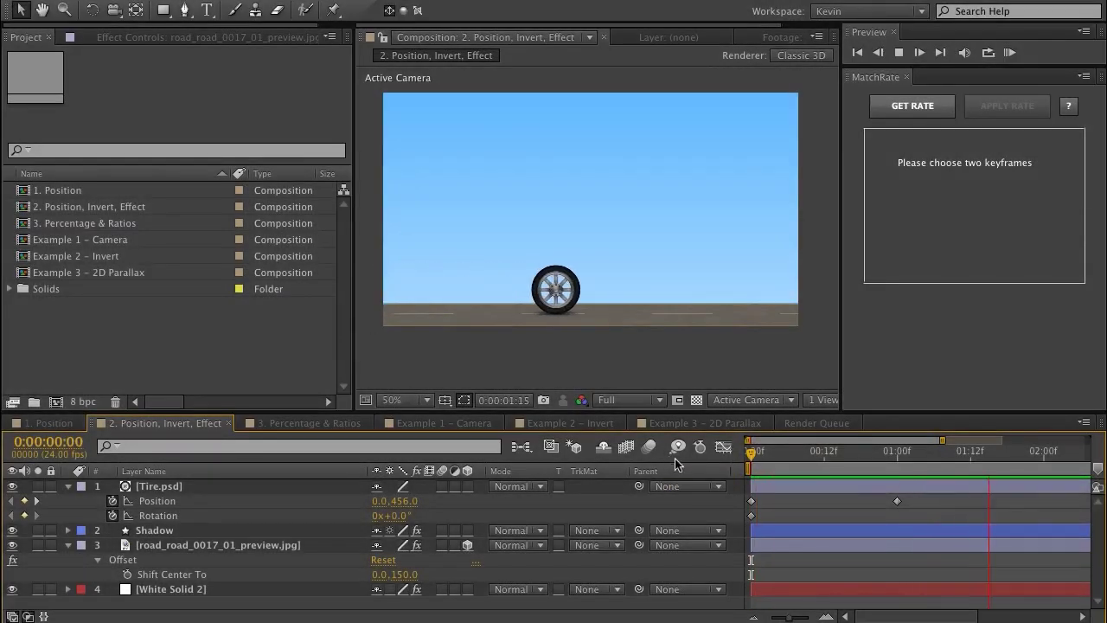
- Capture the wheel's 400/sec horizontal slide rate from its two Position keyframes
mouse_move(907, 451)
left_mouse_down()
mouse_move(887, 450)
mouse_move(897, 450)
left_mouse_up()
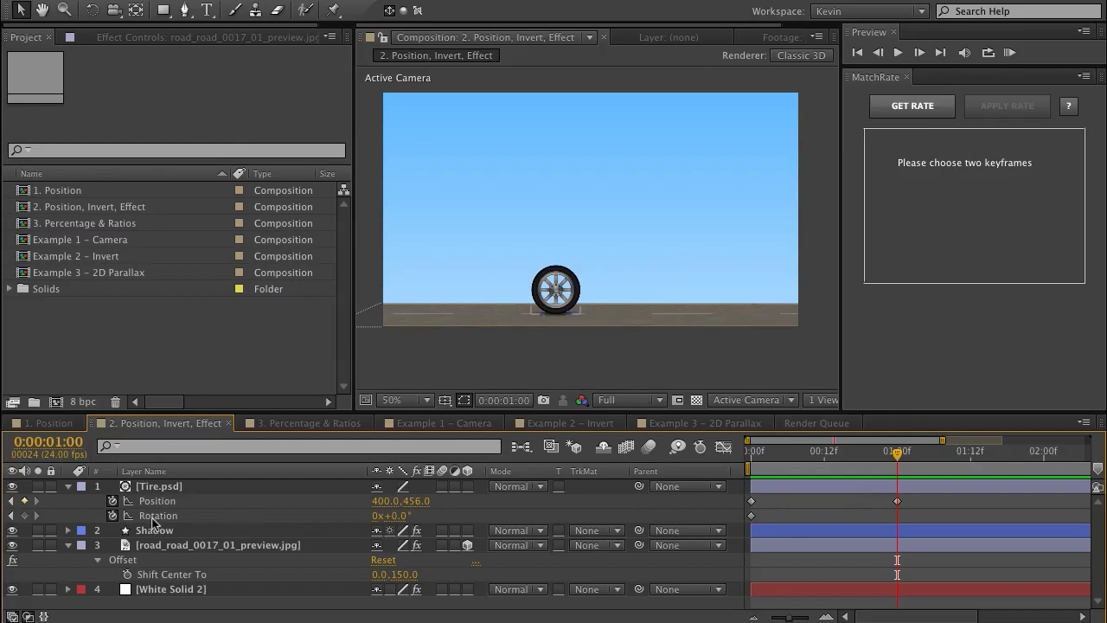
left_click_drag(918, 502, 736, 498)
left_click(913, 105)
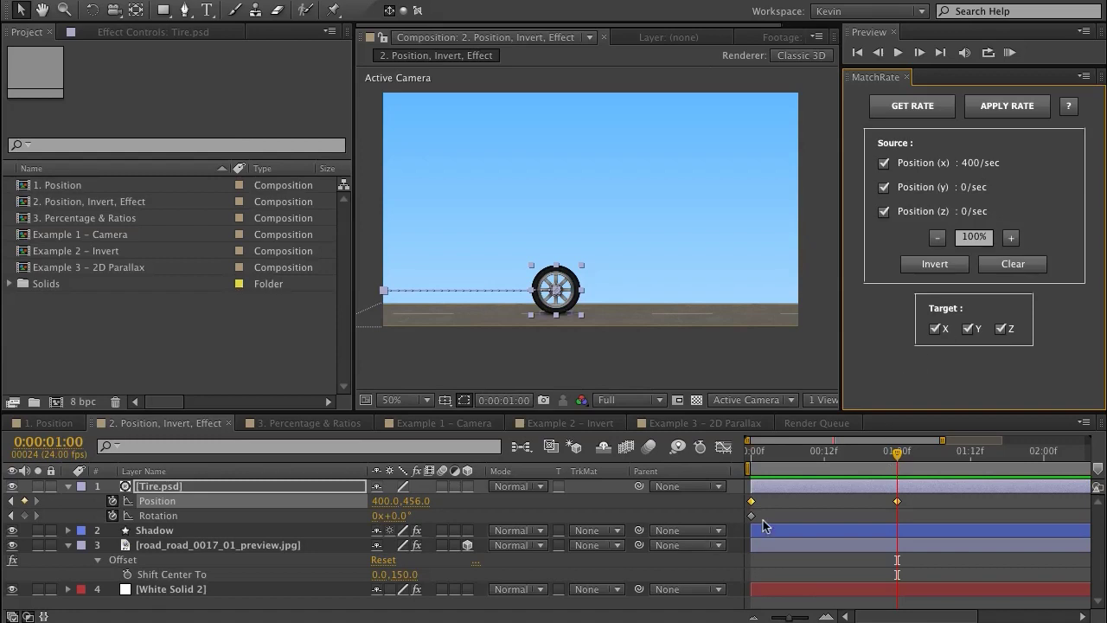
- Apply the slide rate to the tire's Rotation keyframe and make Tire.psd a 3D layer
left_click(751, 516)
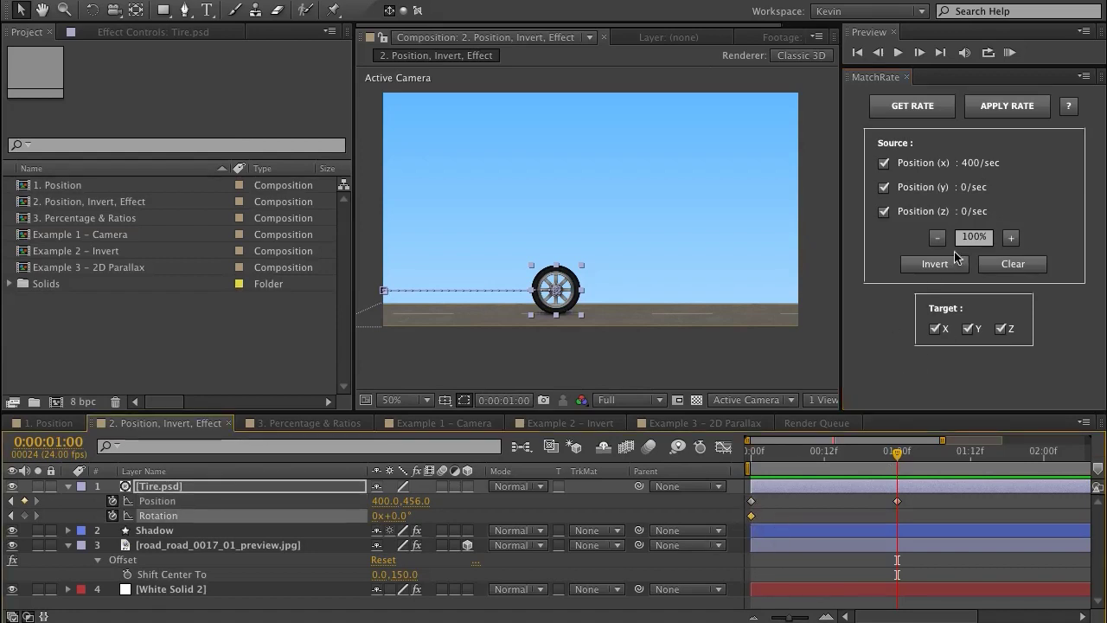
left_click(1013, 108)
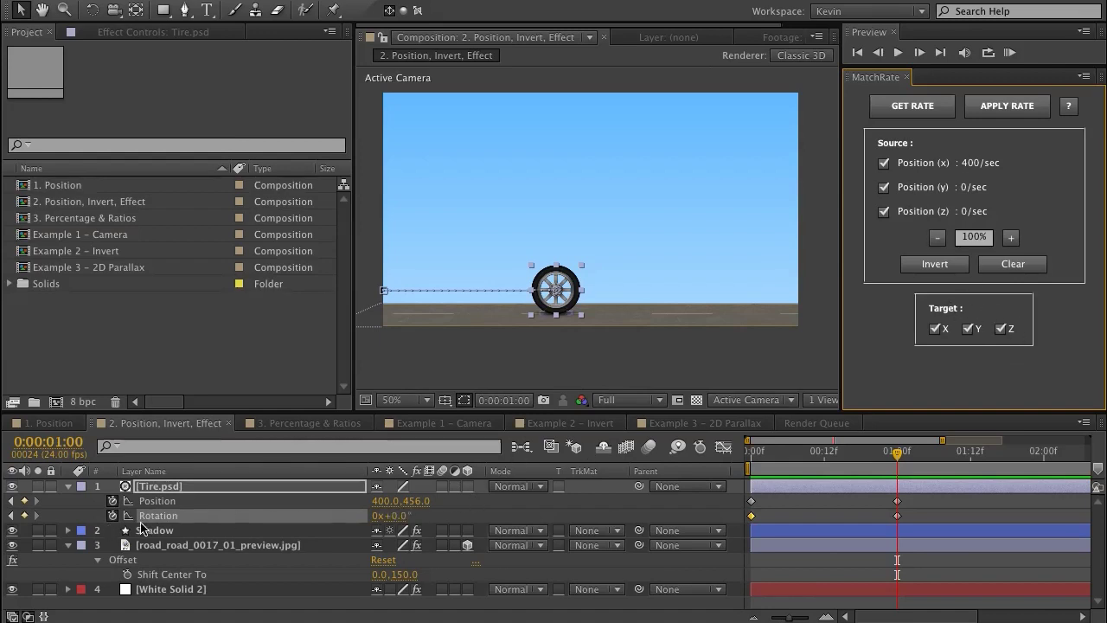
left_click(467, 486)
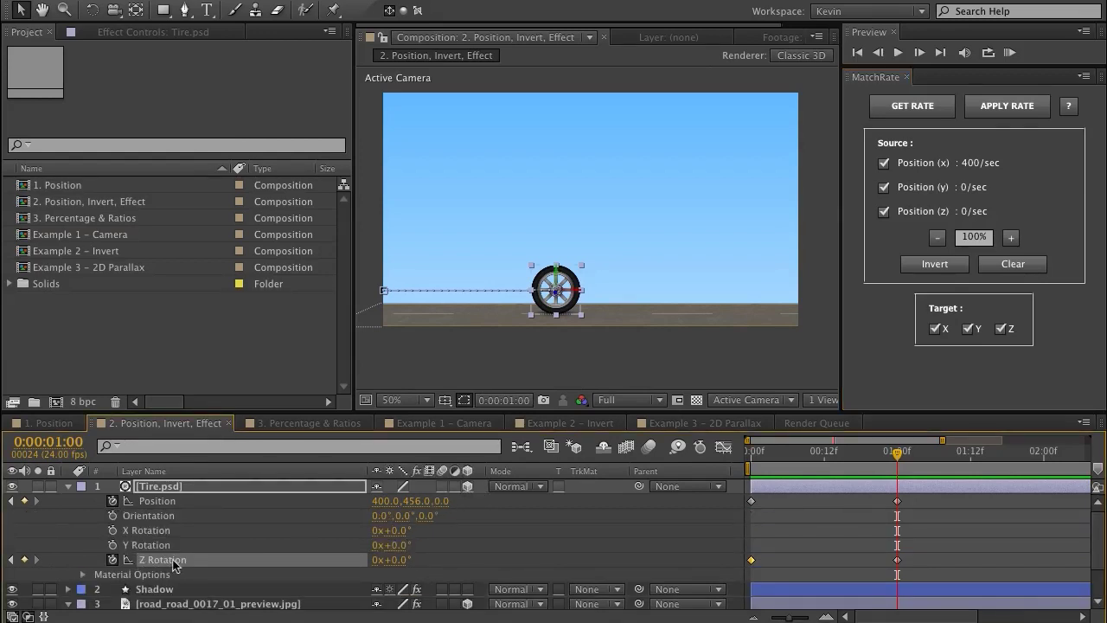
left_click(159, 501)
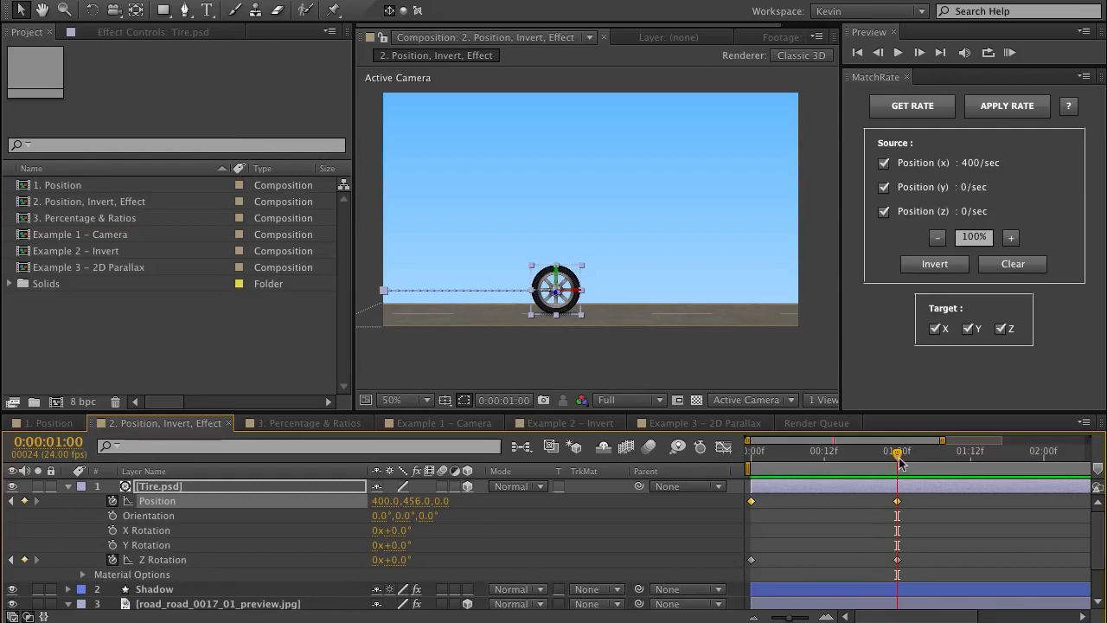
left_click_drag(900, 463, 735, 447)
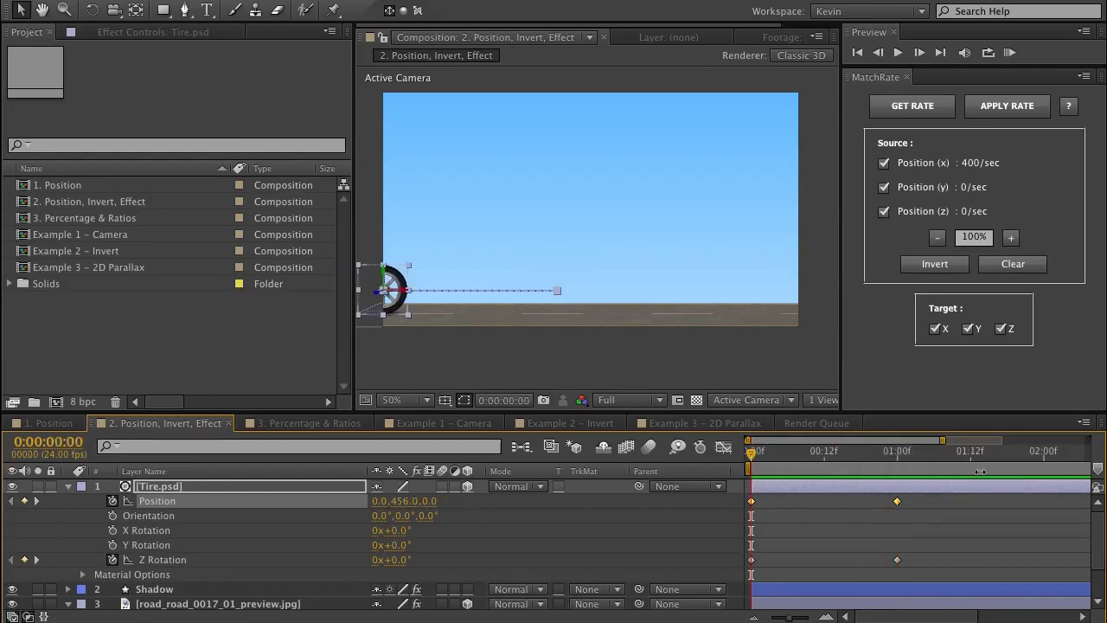
key("space")
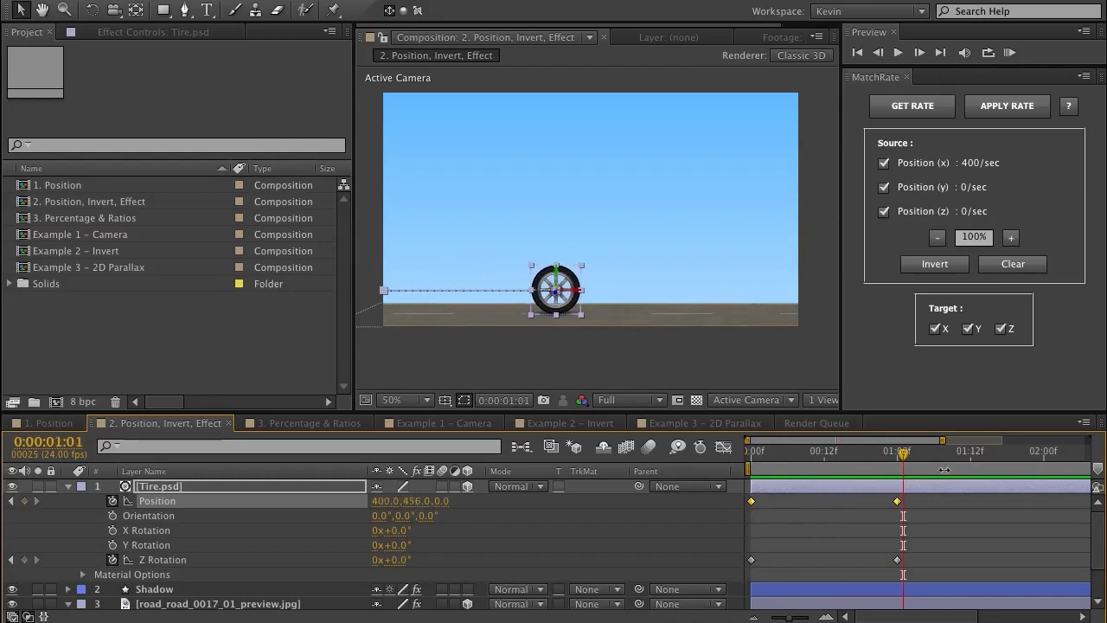
left_click(903, 459)
left_click_drag(903, 458, 896, 458)
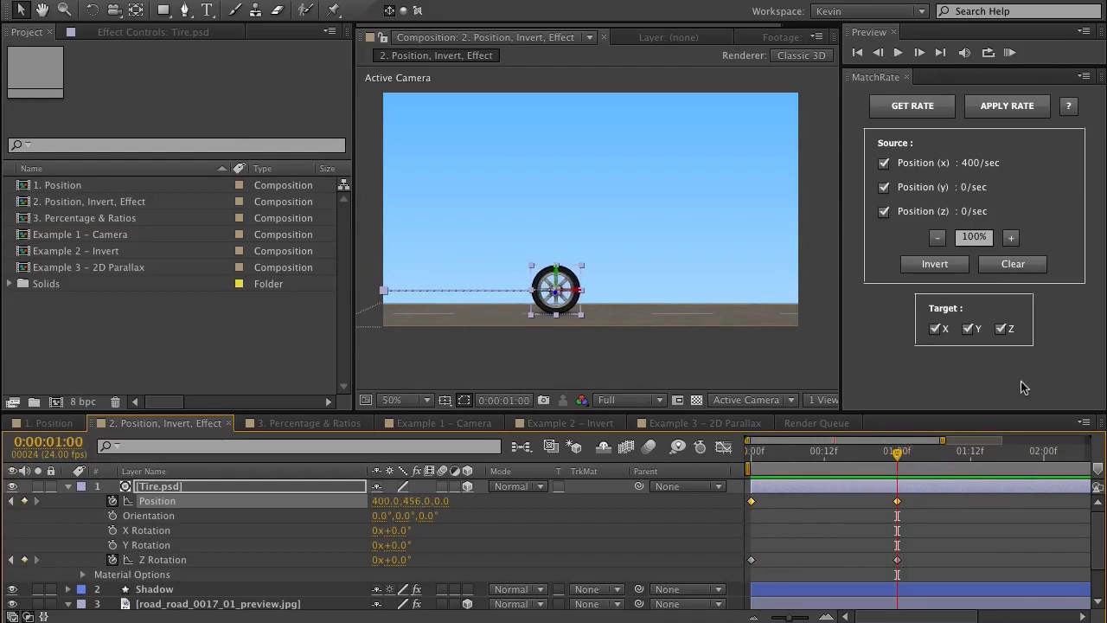
- In MatchRate, exclude Source Position y and z and Target X and Y
left_click(883, 188)
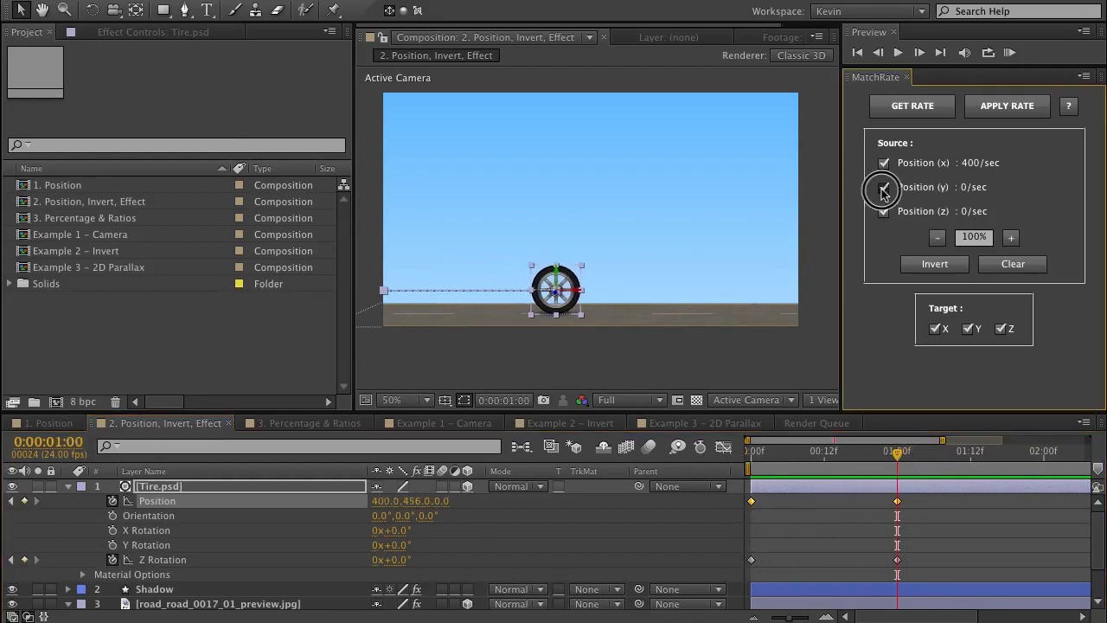
left_click(883, 211)
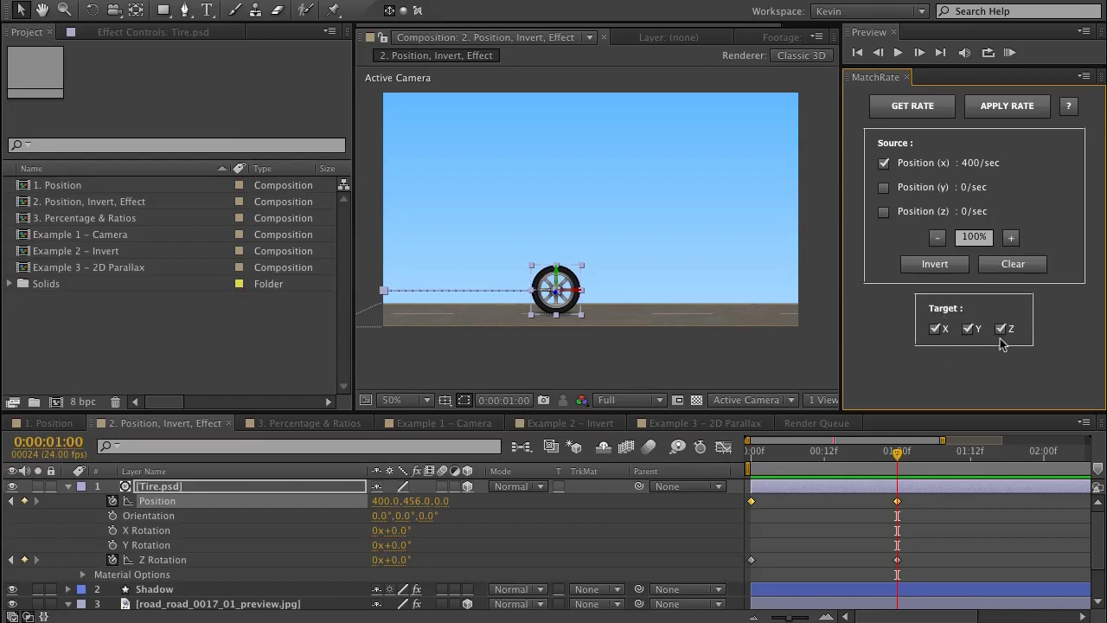
left_click(969, 329)
left_click(935, 329)
- Apply the 400/sec rate to the Z Rotation keyframe so it reaches 1x+40.0° at 1:00
left_click(750, 560)
left_click(1007, 106)
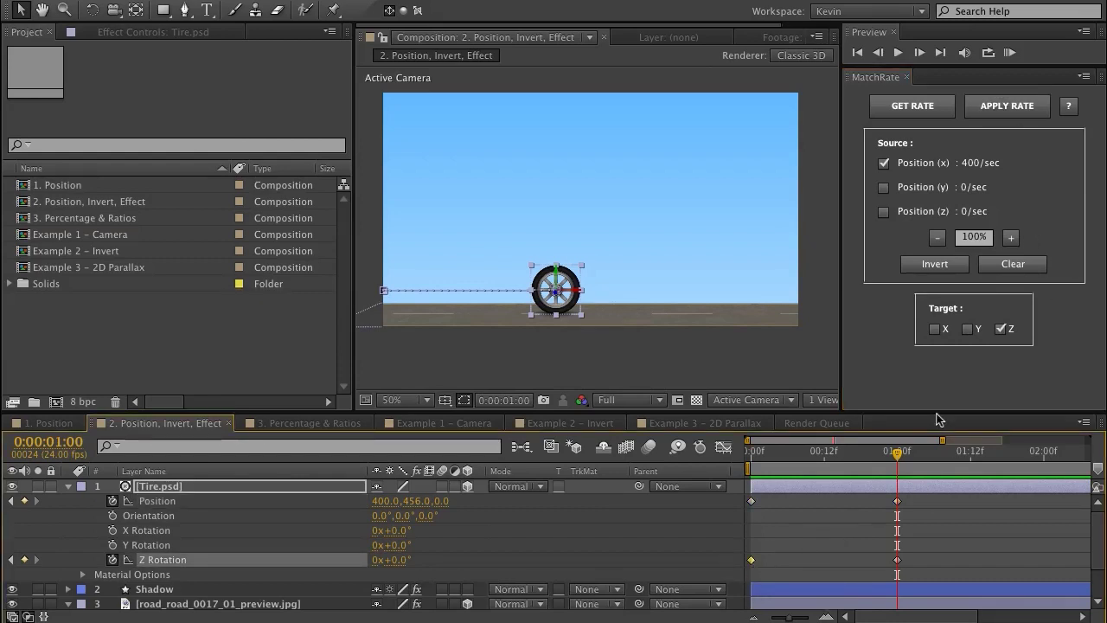
mouse_move(896, 452)
left_mouse_down()
mouse_move(879, 453)
mouse_move(897, 452)
left_mouse_up()
left_click(1015, 109)
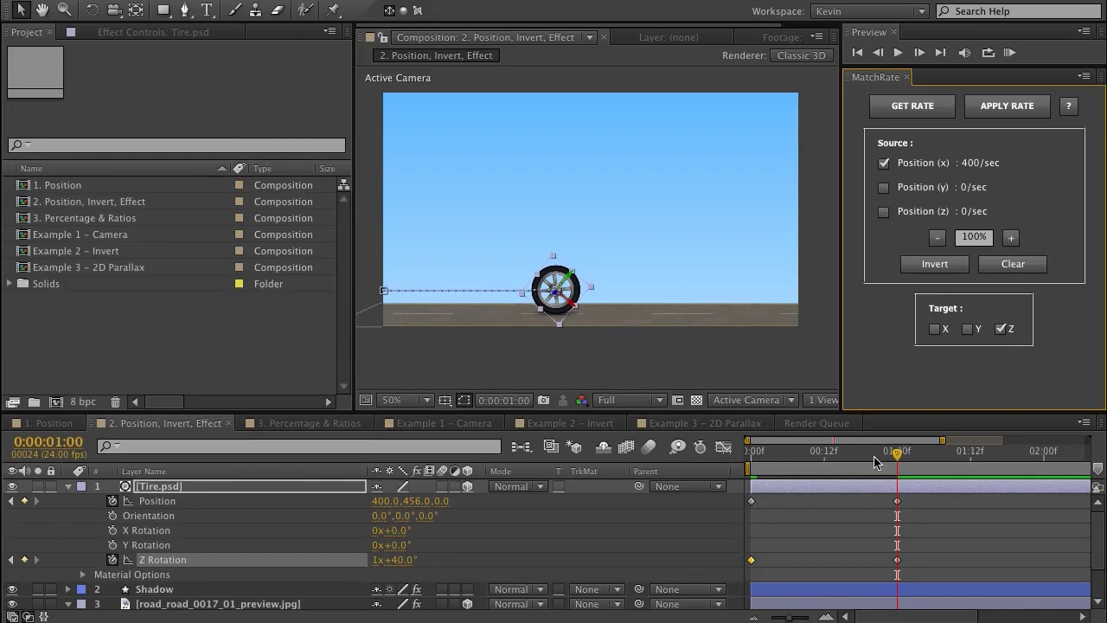
left_click(623, 452)
- Preview the rolling wheel twice from frame 0, then collapse Tire.psd's properties
key("Home")
key("KP_0")
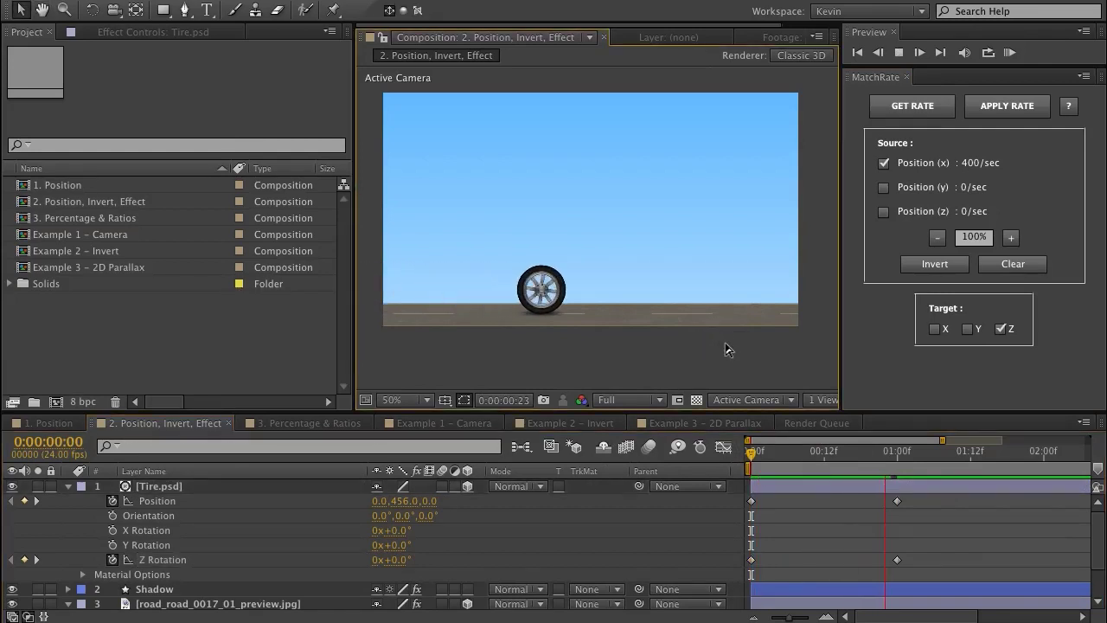
left_click(882, 454)
key("Home")
key("KP_0")
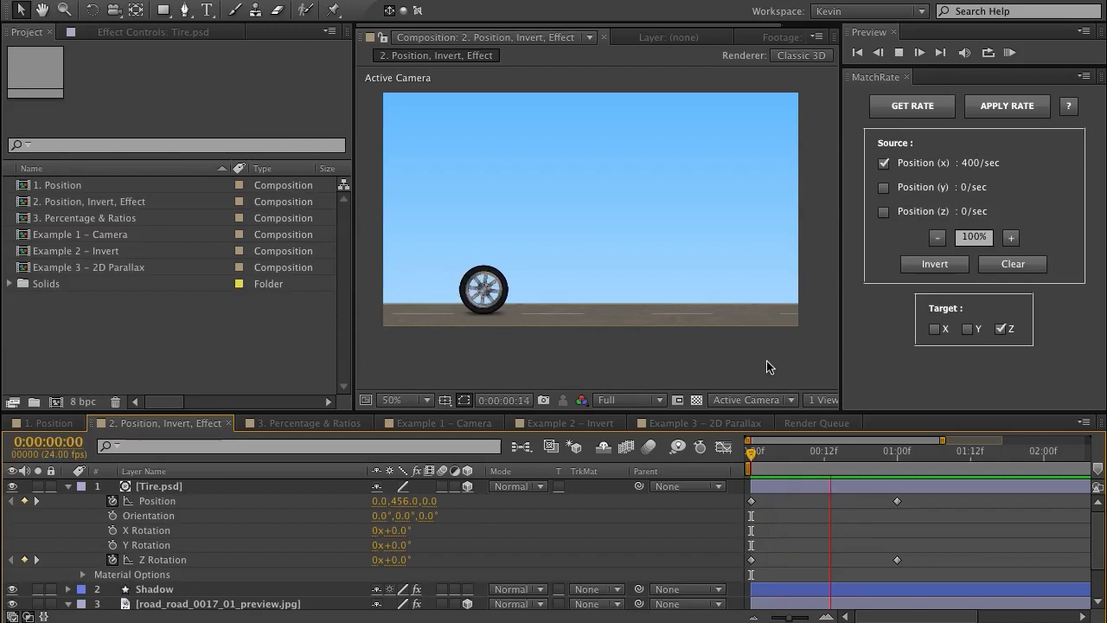
key("KP_0")
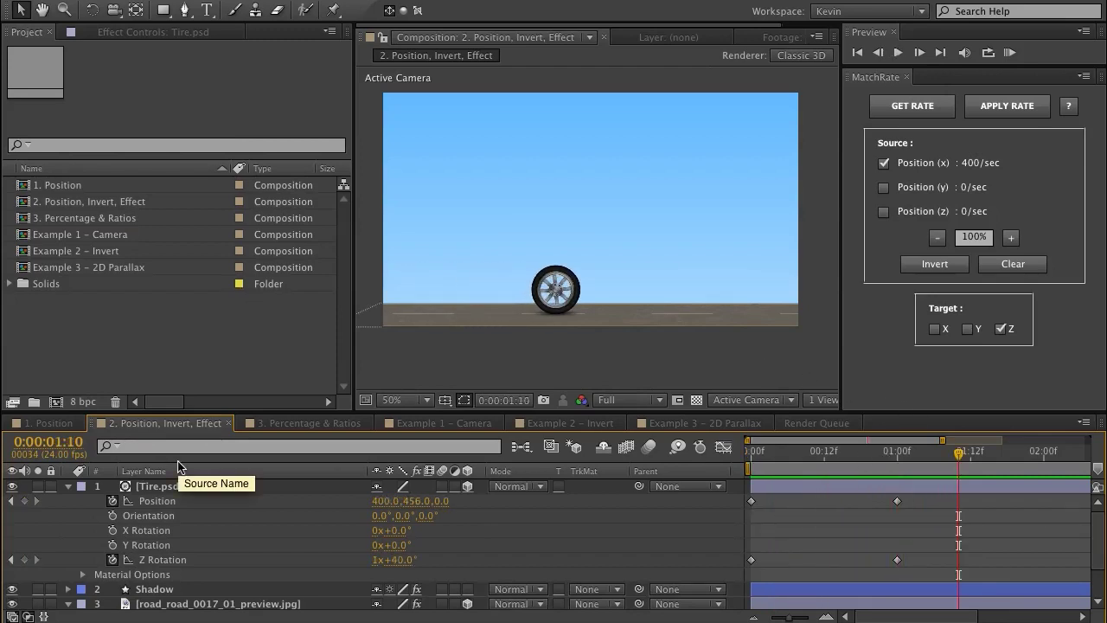
left_click(69, 486)
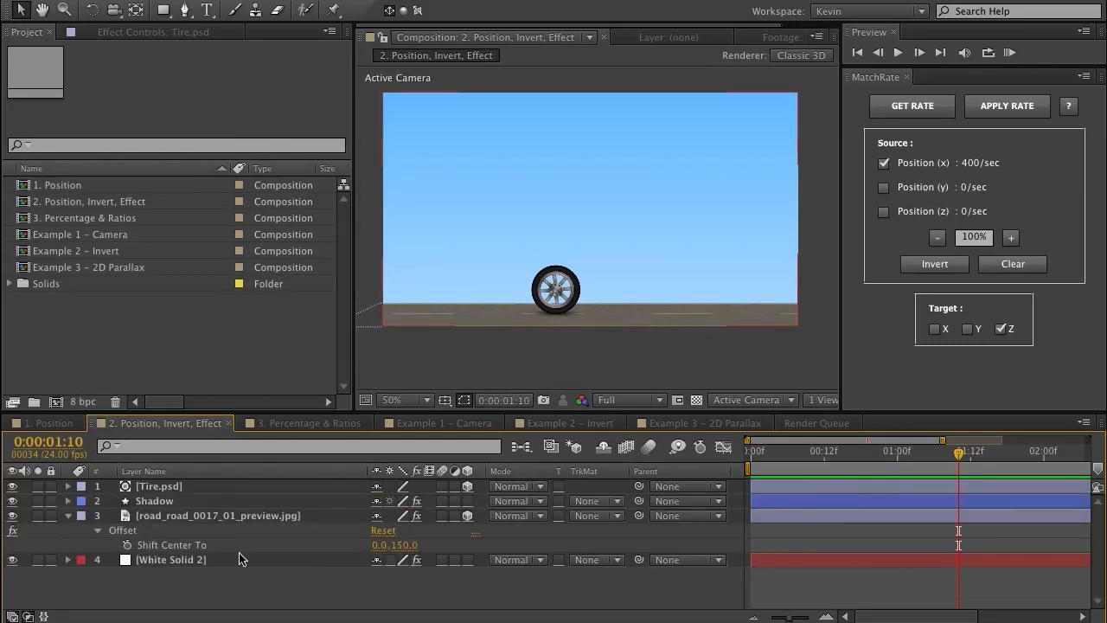
- Show the road layer's Effect Controls with Offset expanded, and return to frame 0
left_click(241, 516)
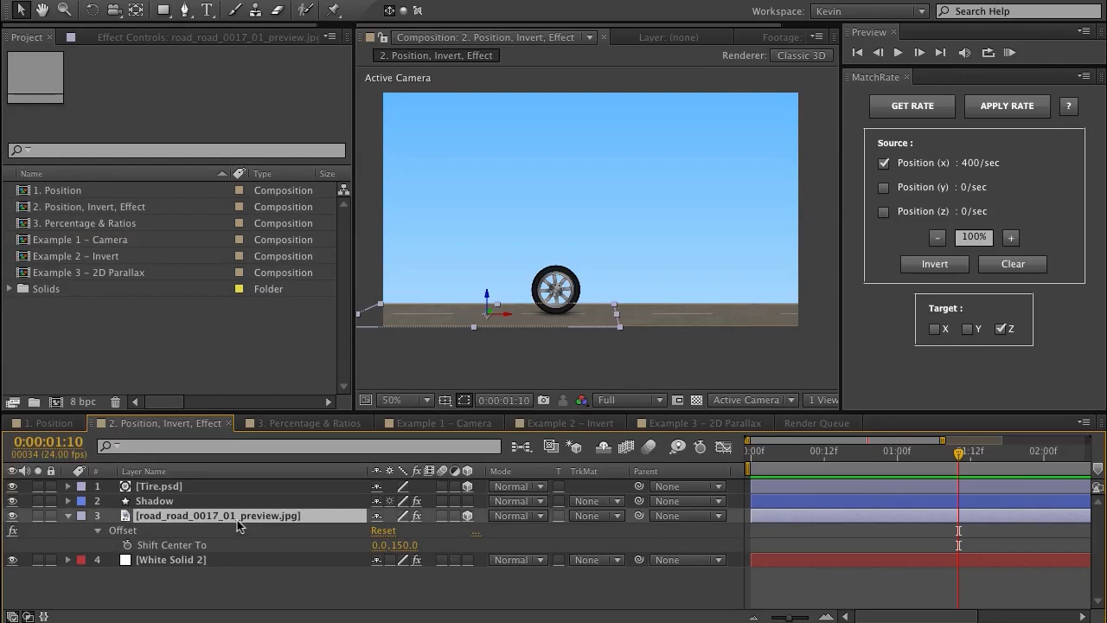
left_click(304, 37)
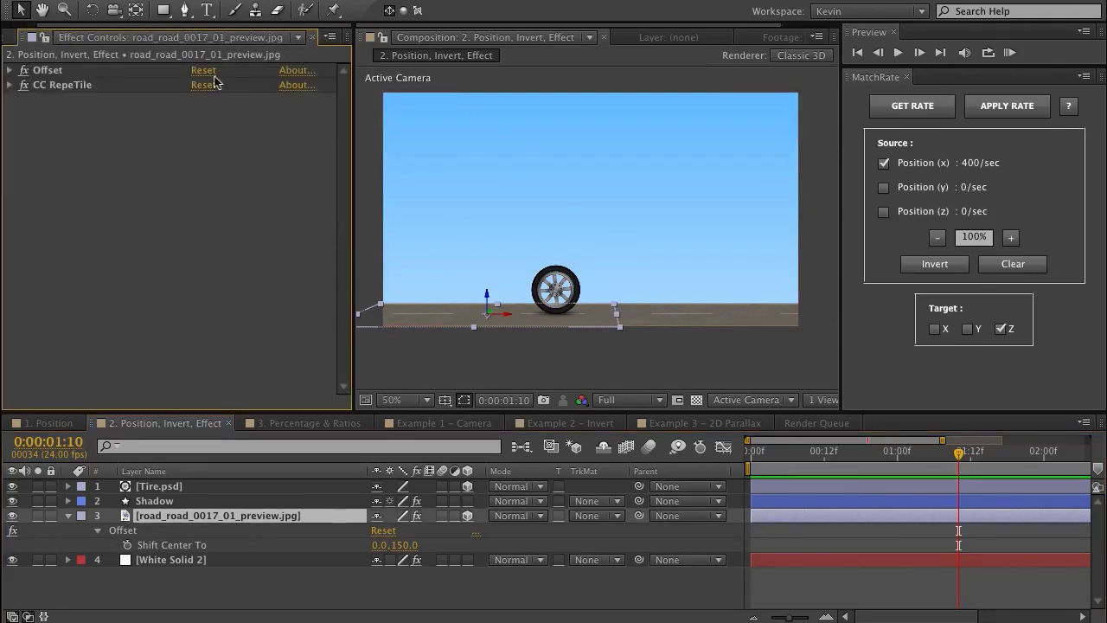
left_click(322, 71)
left_click(930, 116)
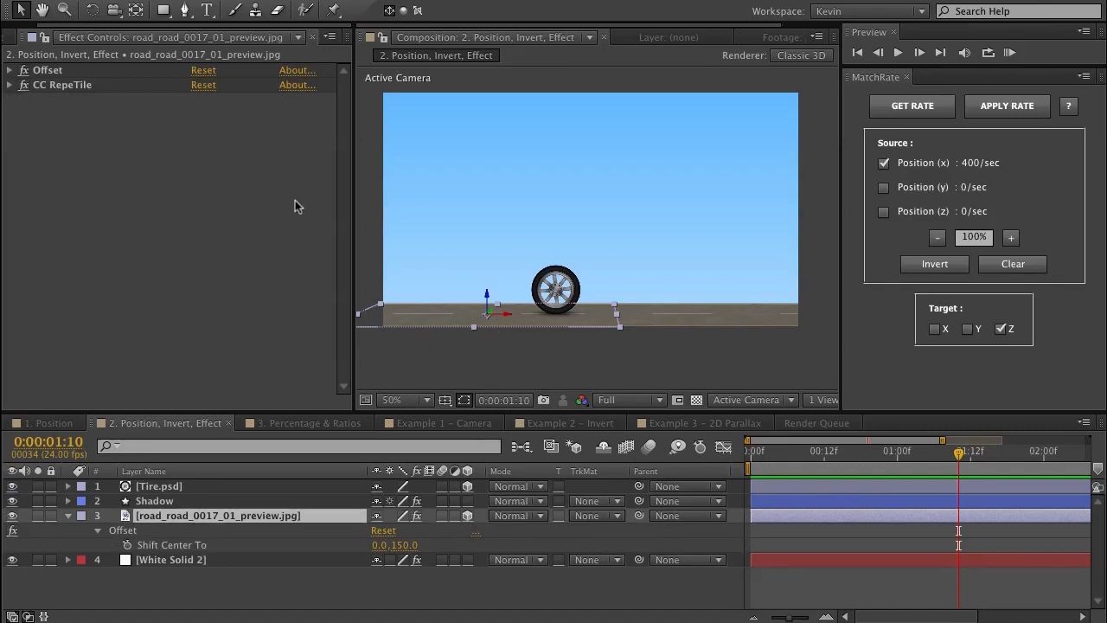
left_click(22, 88)
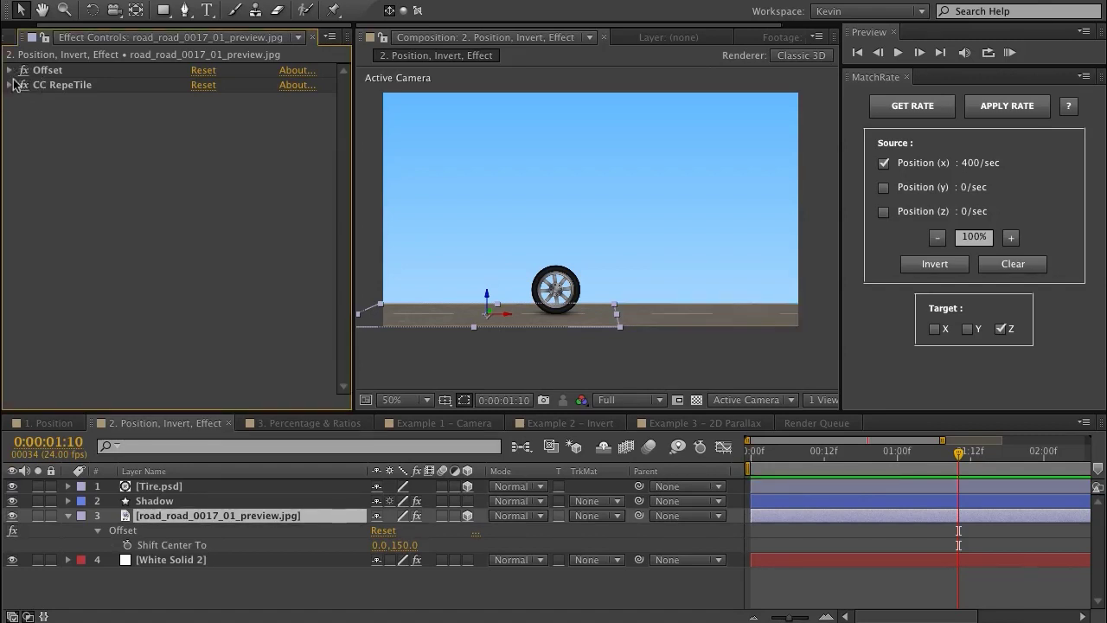
left_click(10, 71)
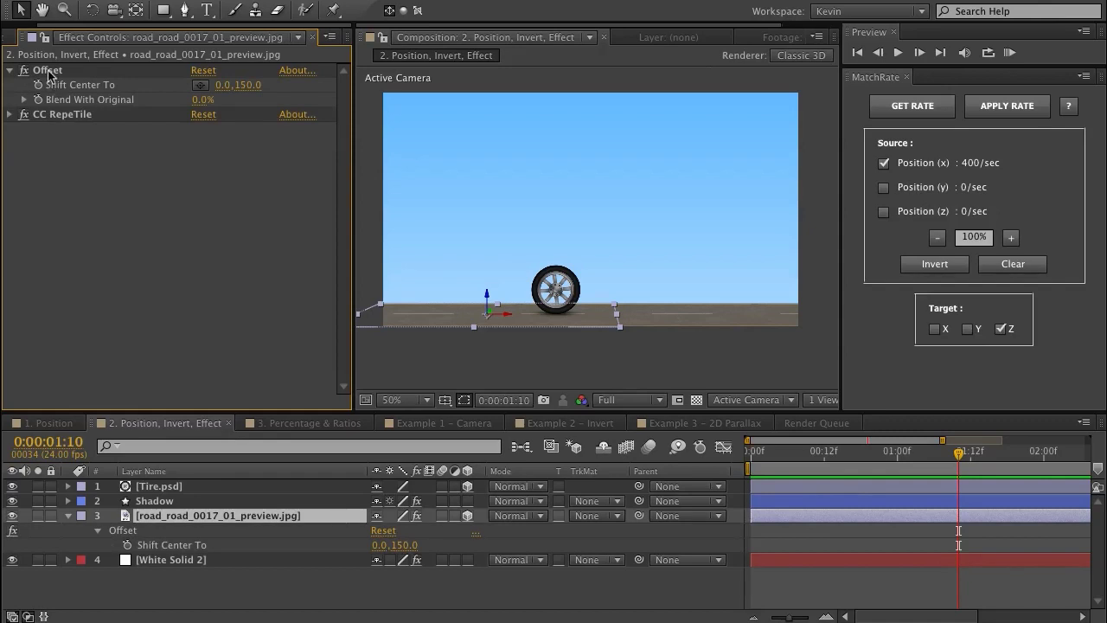
left_click(746, 450)
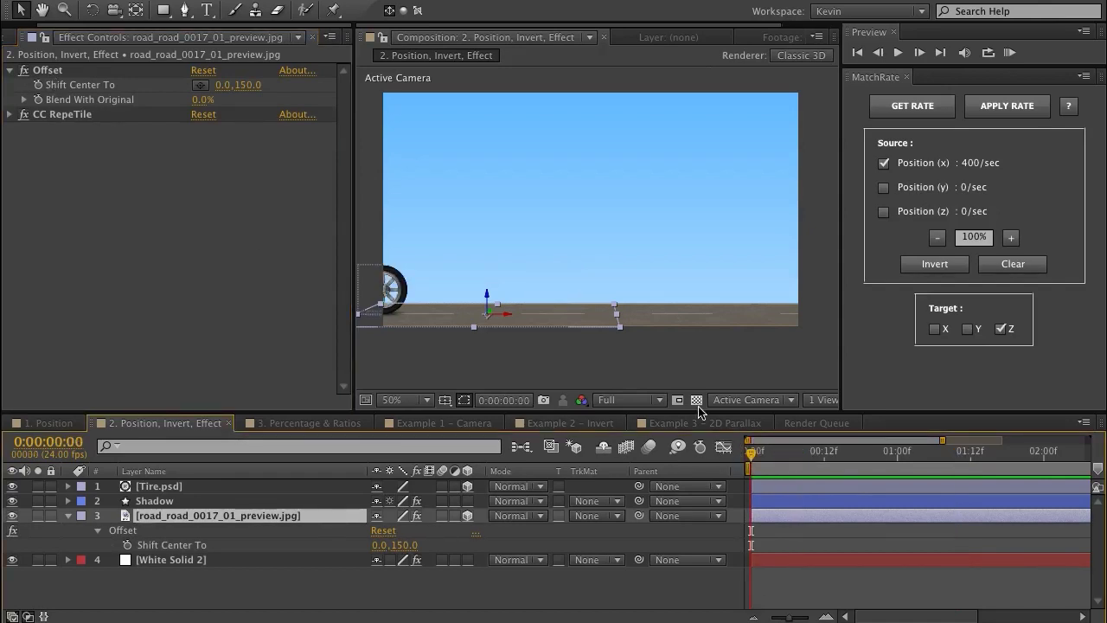
- Keyframe Shift Center To at 0f and apply the 400/sec rate on X at 1:00, then preview
left_click(38, 85)
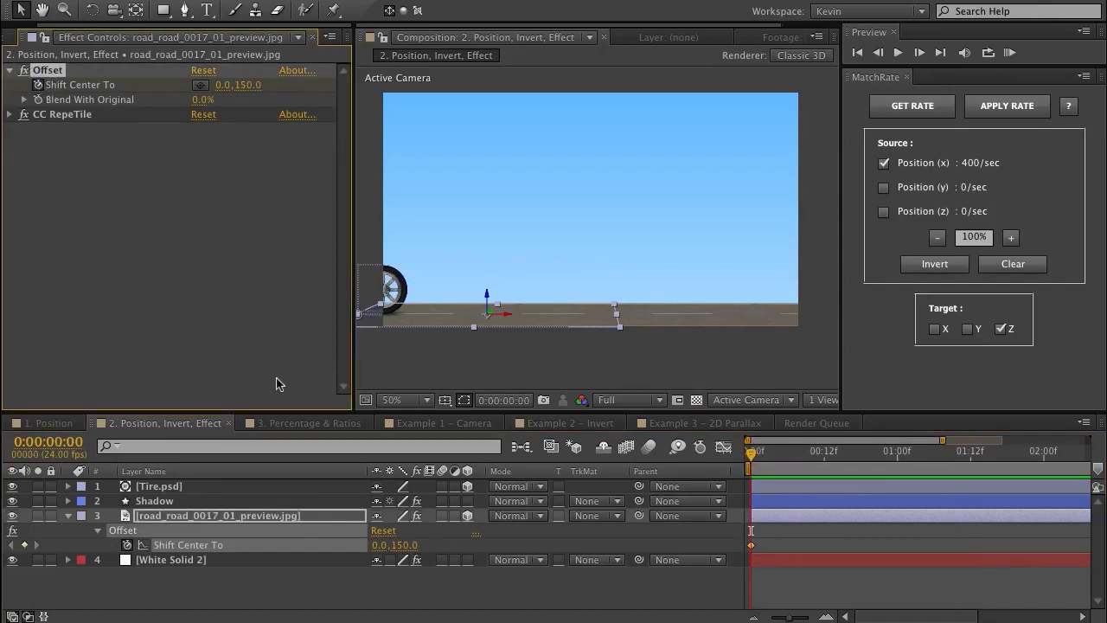
left_click(896, 450)
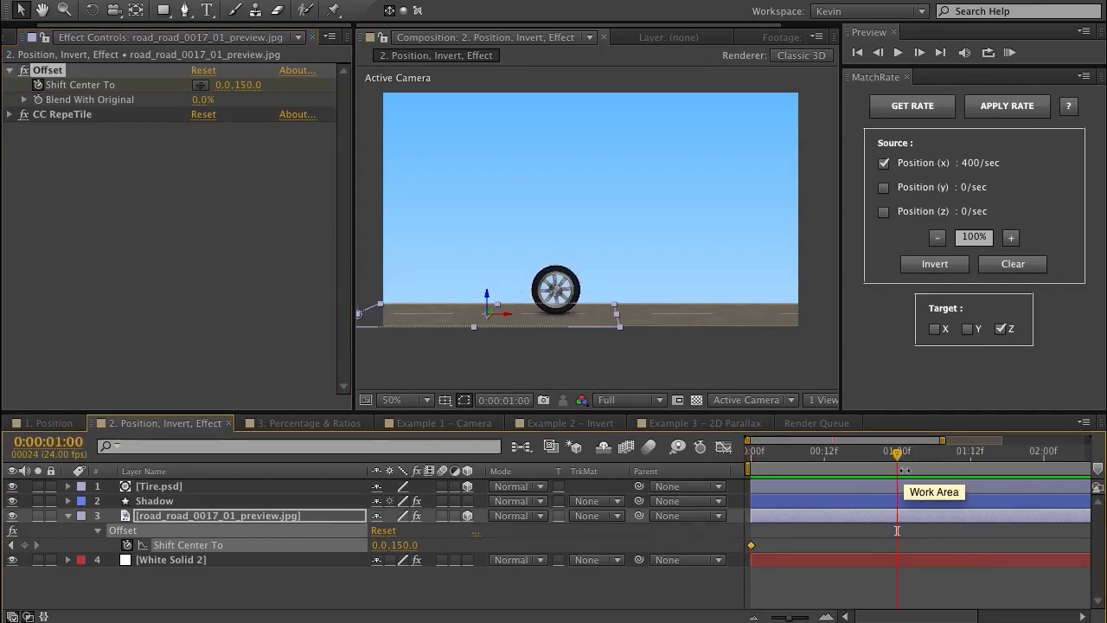
left_click(1002, 332)
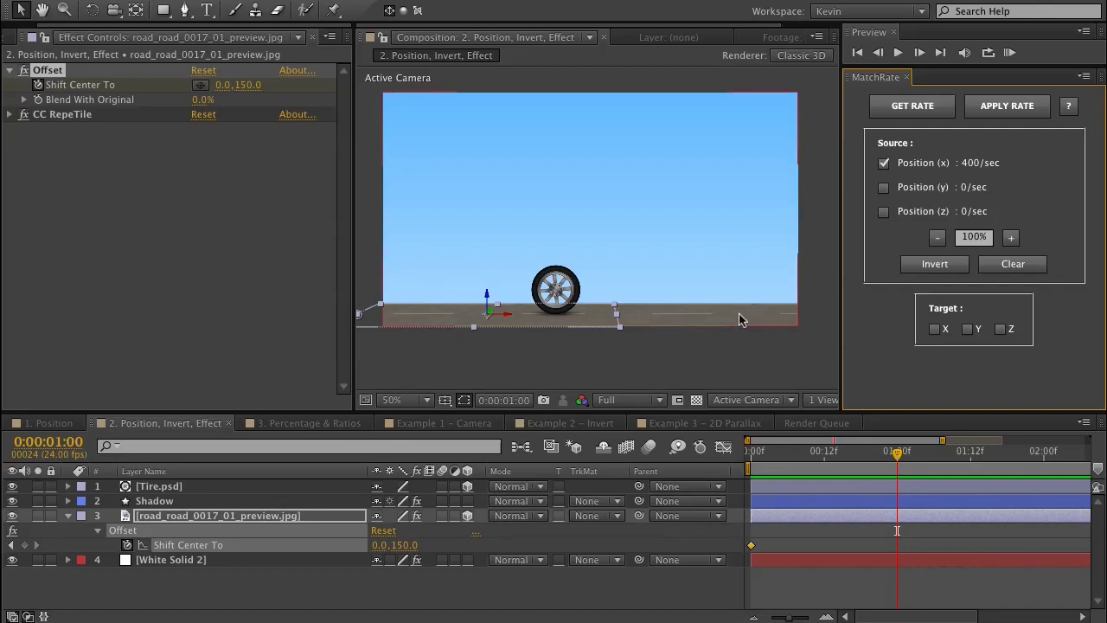
left_click(934, 329)
left_click(987, 114)
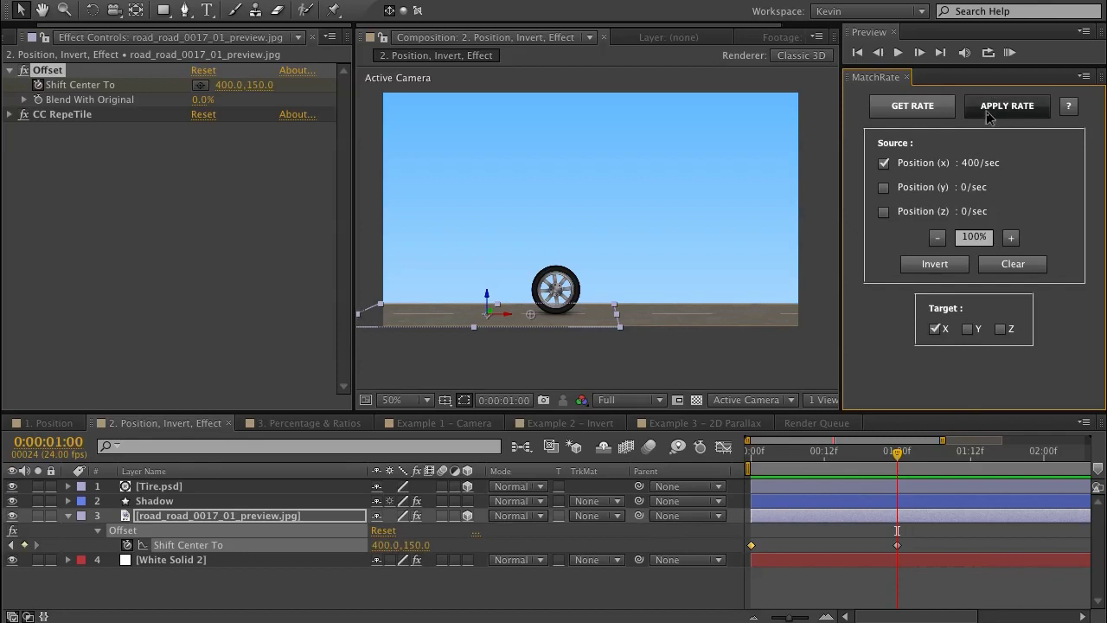
key("Home")
key("space")
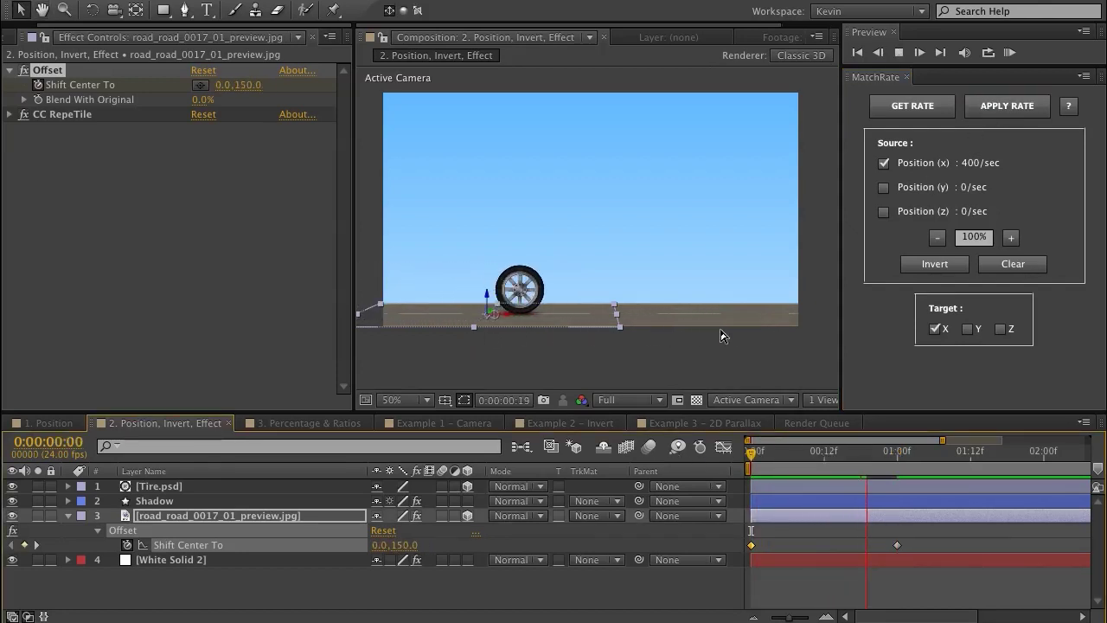
left_click(909, 454)
- Apply the inverted -400/sec rate at 1:00 so the road scrolls opposite the wheel, and preview
left_click_drag(909, 454, 898, 453)
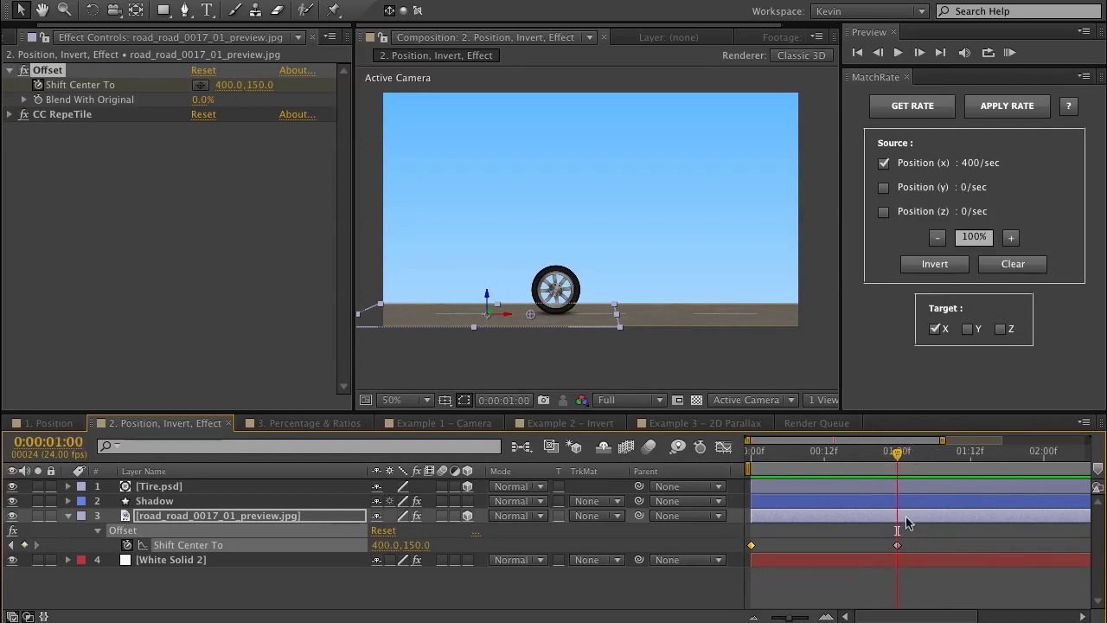
left_click(934, 264)
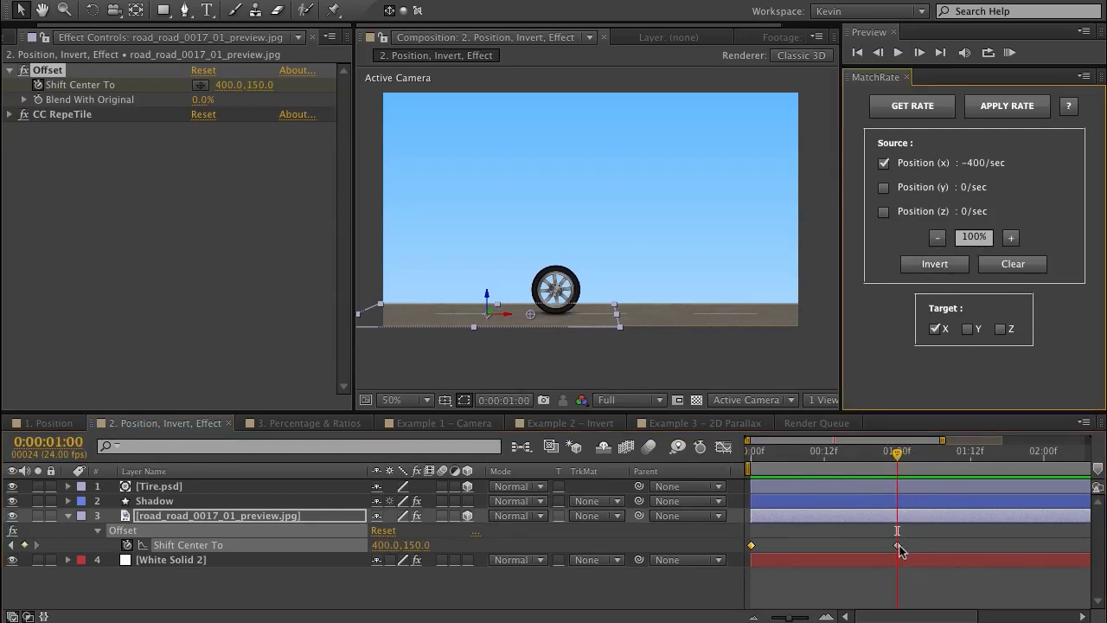
left_click(1002, 107)
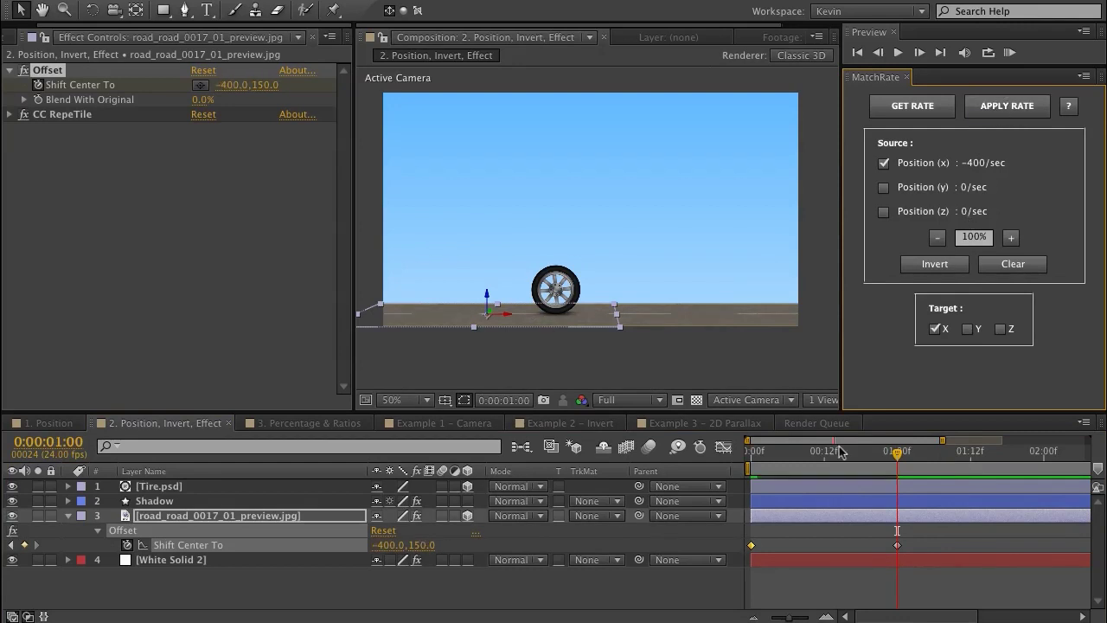
left_click(711, 452)
key("Home")
key("space")
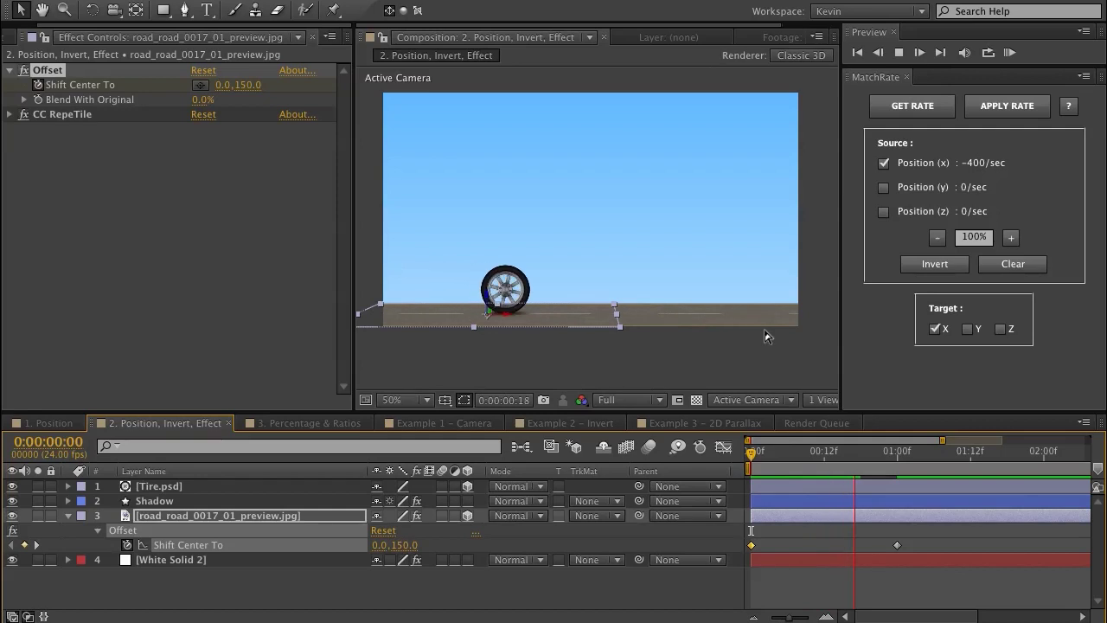
left_click(914, 456)
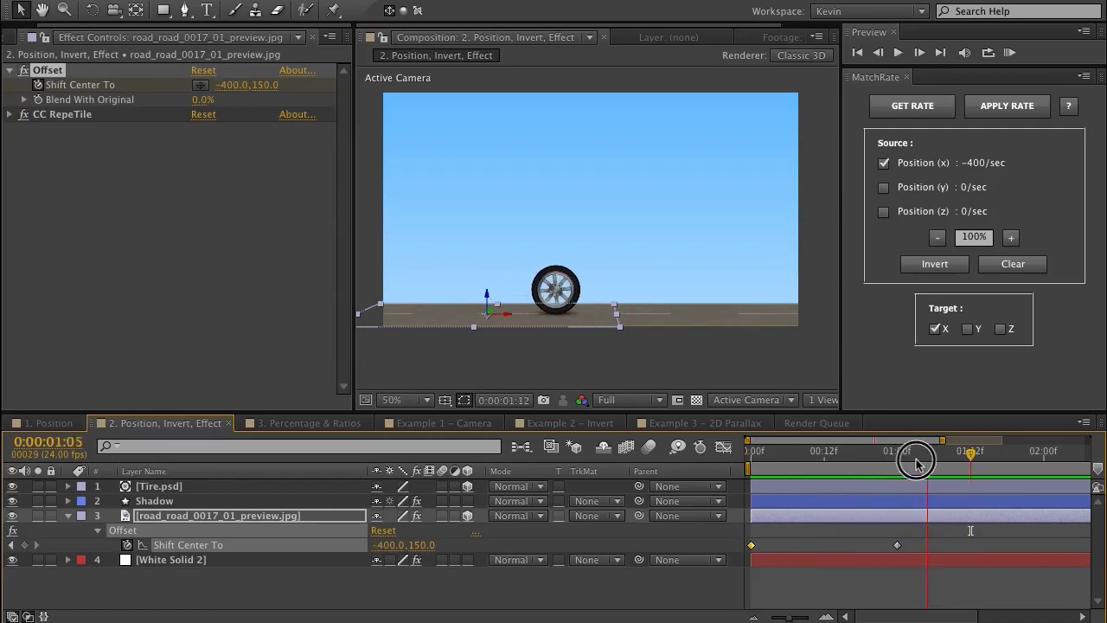
key("space")
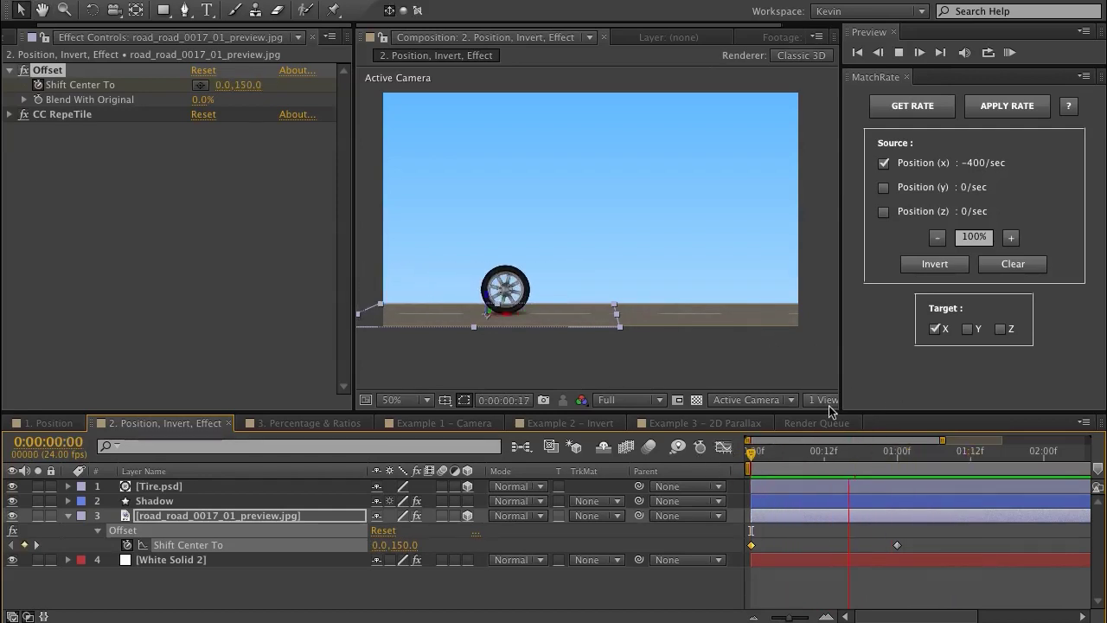
- Reveal Tire.psd's Position and rotation properties with U and Shift+R, with time at 1:00
left_click(246, 487)
key("u")
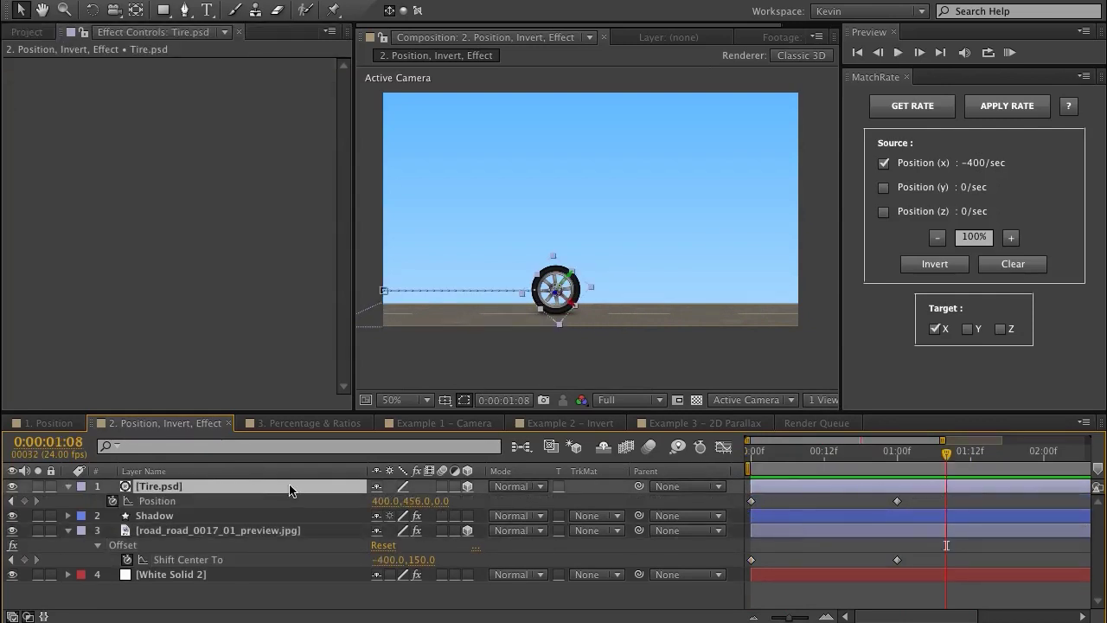
key("shift+r")
left_click_drag(943, 451, 896, 450)
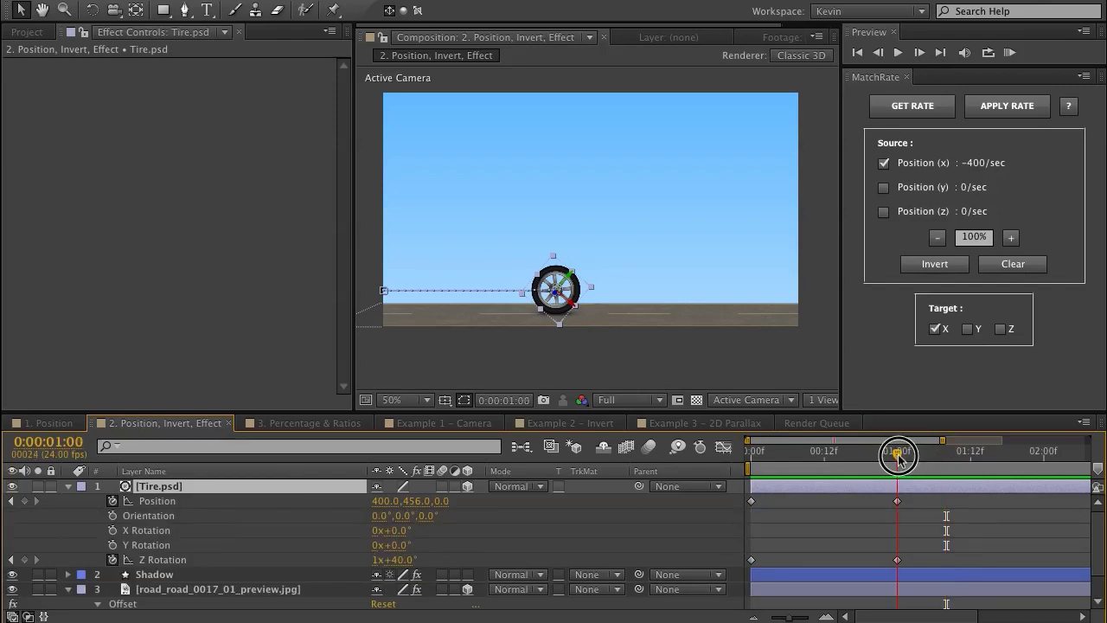
scroll(1086, 530, "down", 2)
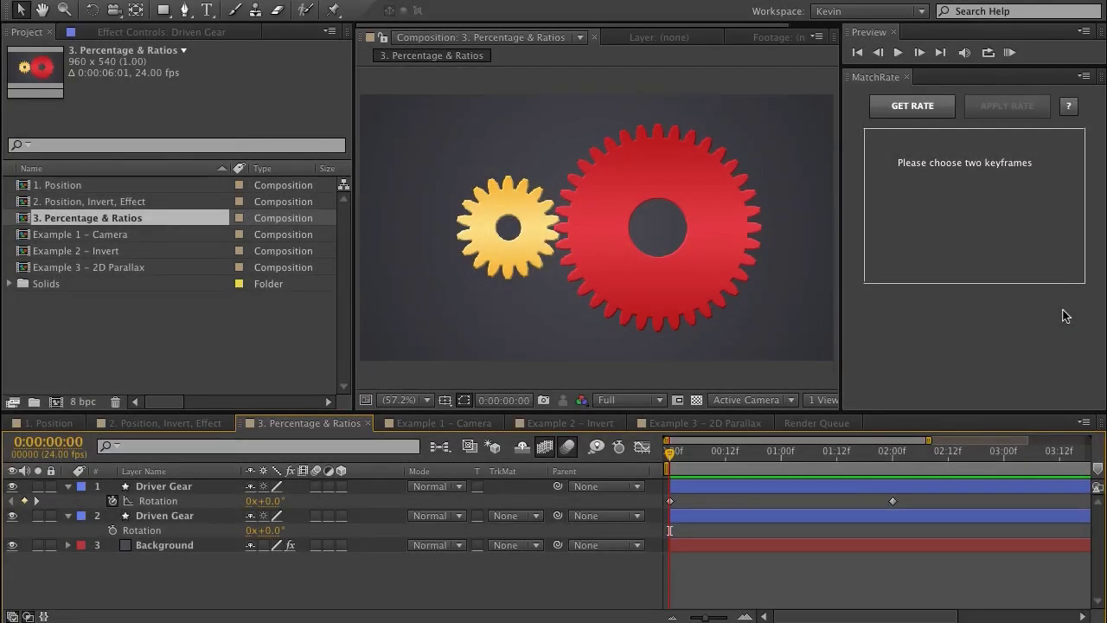
- Capture Driver Gear's 360/sec rotation rate, keyframe Driven Gear's Rotation at 0f, and go to 2:00
left_click(201, 493)
left_click(183, 518)
left_click(506, 252)
left_click(666, 158)
left_click_drag(922, 500, 662, 510)
left_click(913, 105)
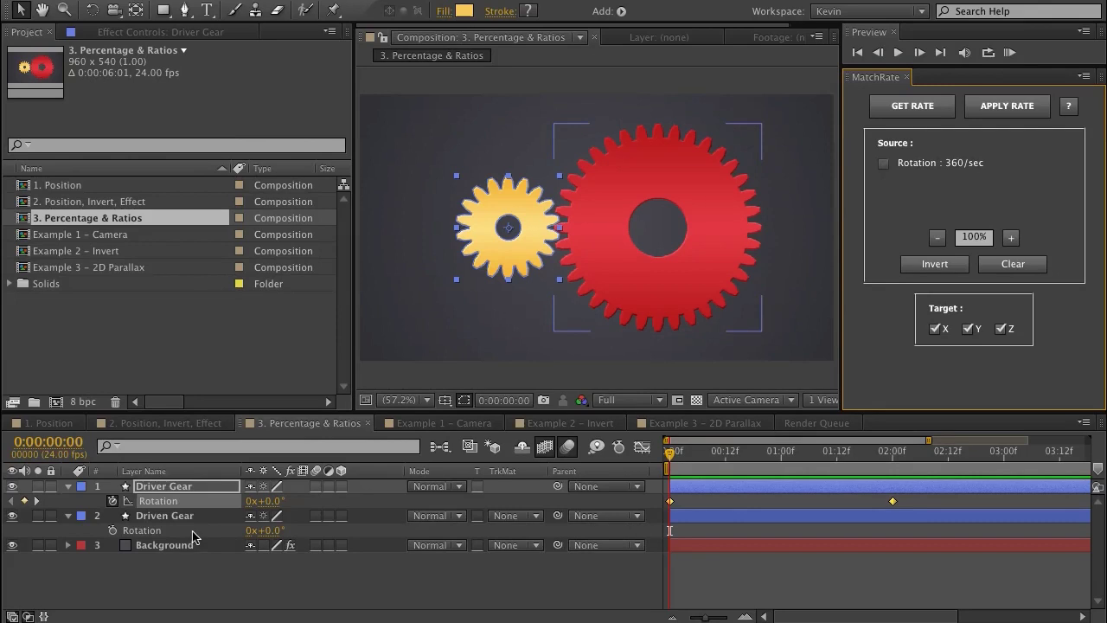
left_click(112, 530)
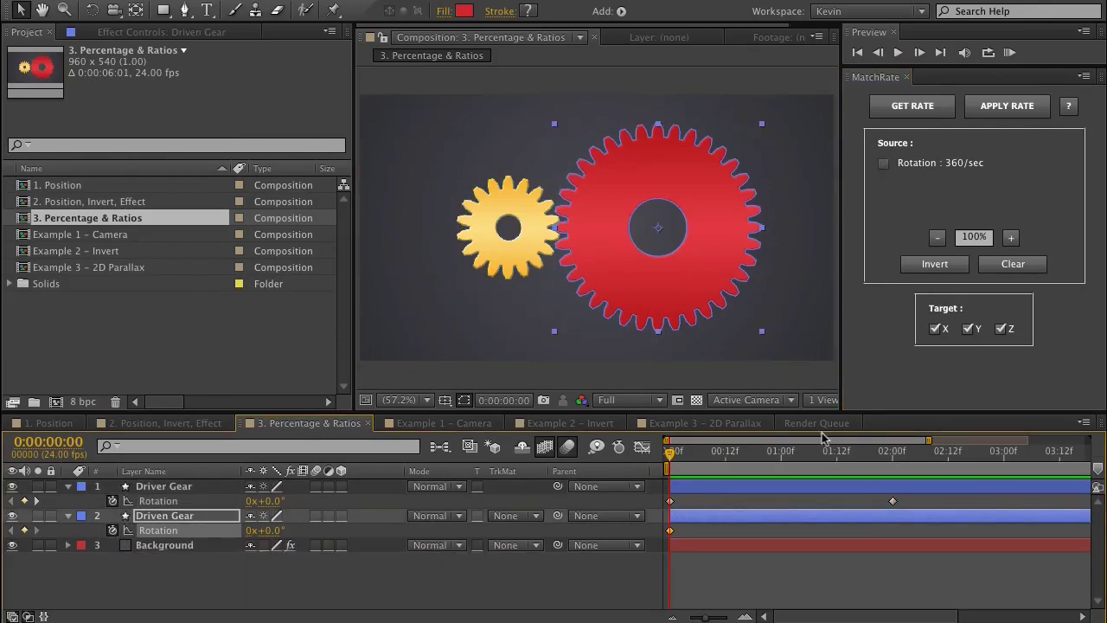
left_click(891, 458)
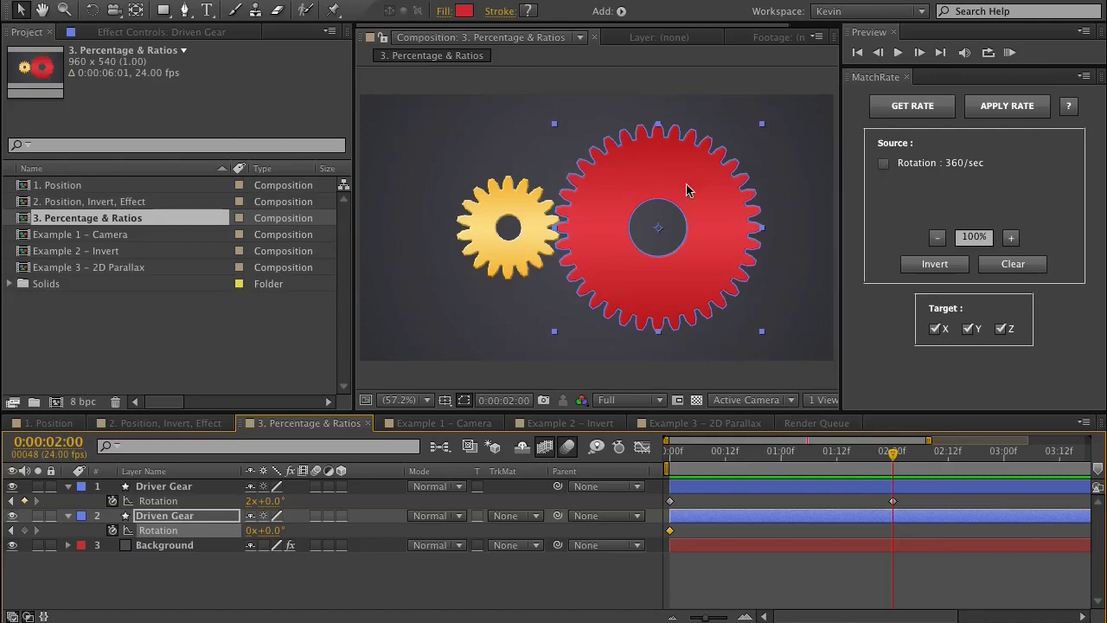
- Apply the inverted rate at 50% to Driven Gear's Rotation at 2:00 and preview the gears
left_click(944, 265)
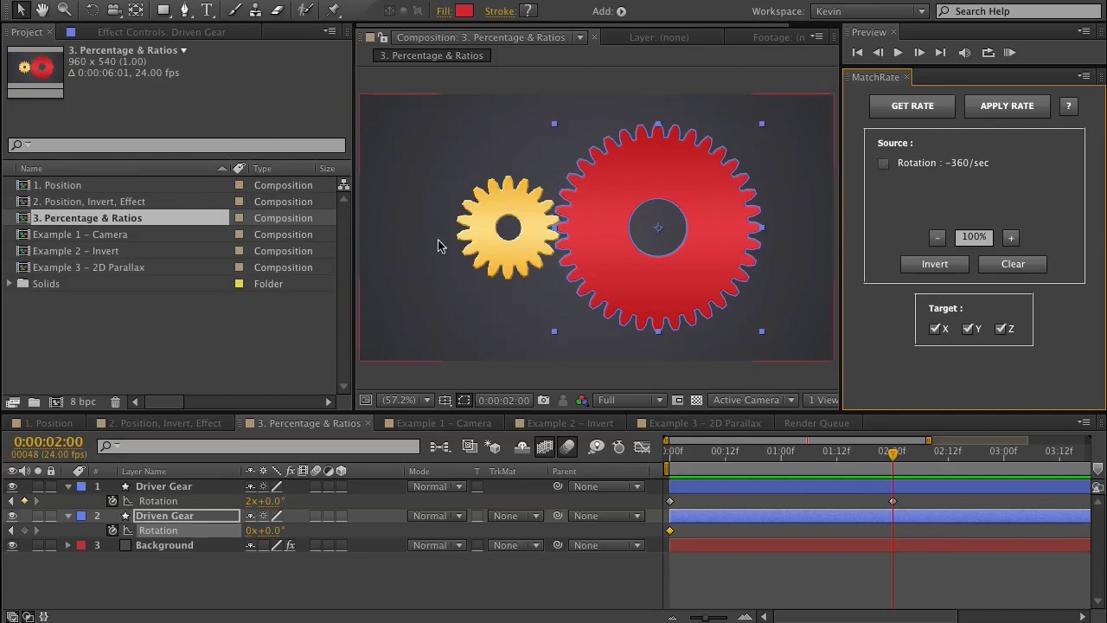
left_click(972, 238)
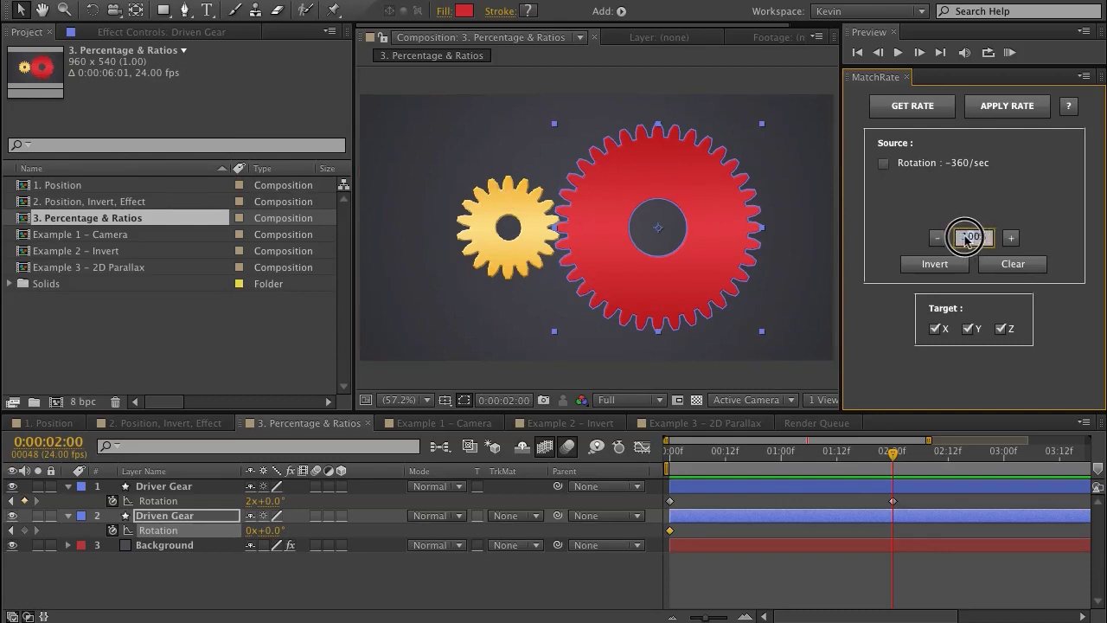
type("50%")
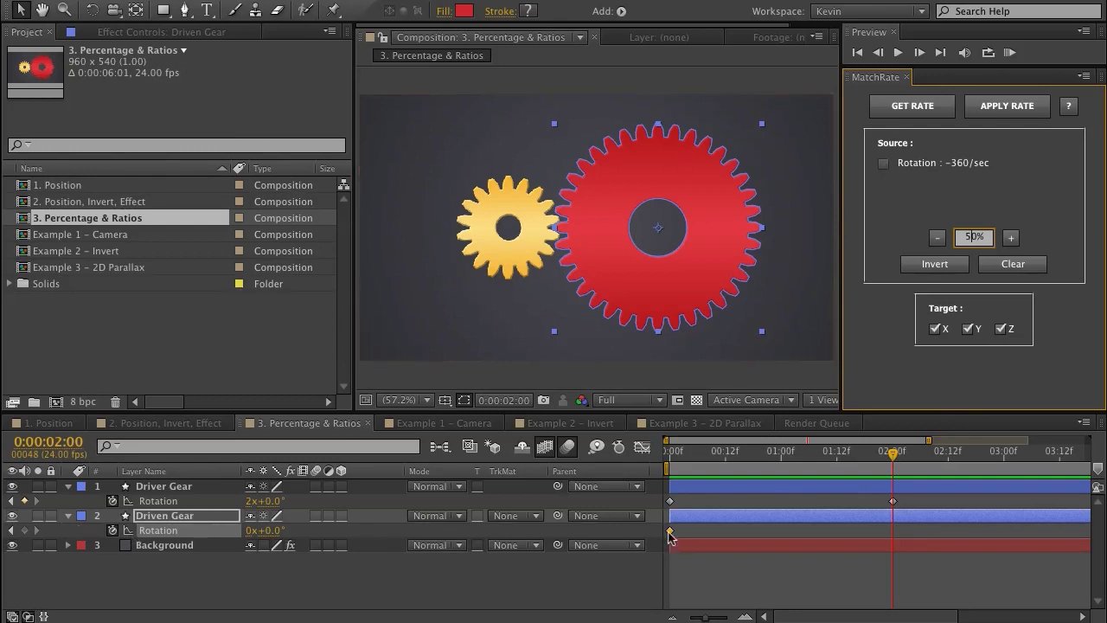
left_click(1023, 112)
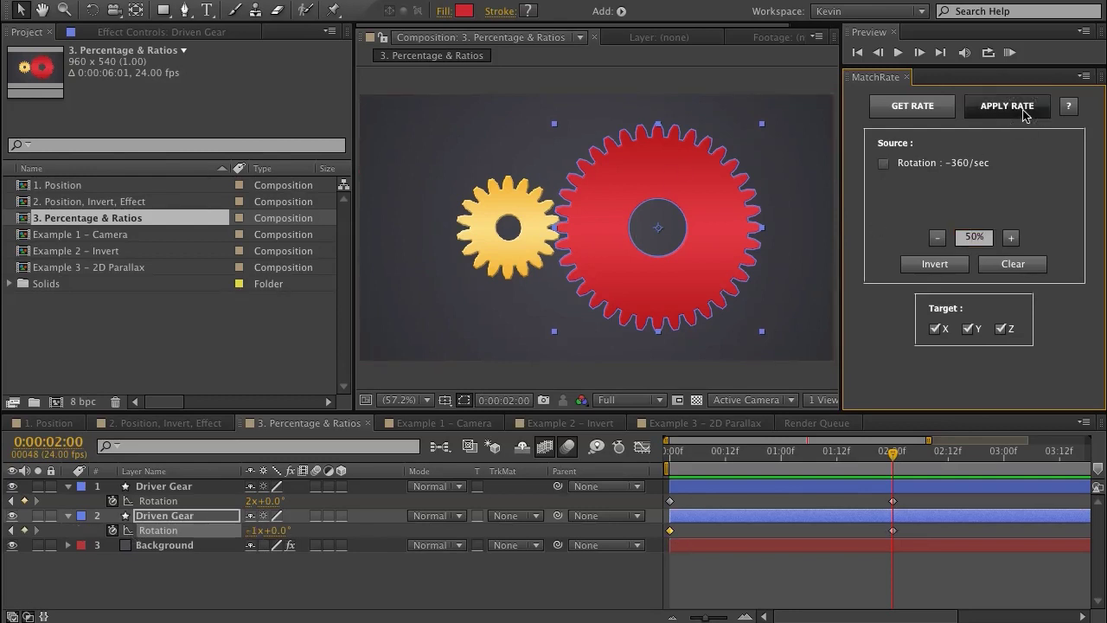
left_click(870, 452)
key("Home")
left_click(760, 570)
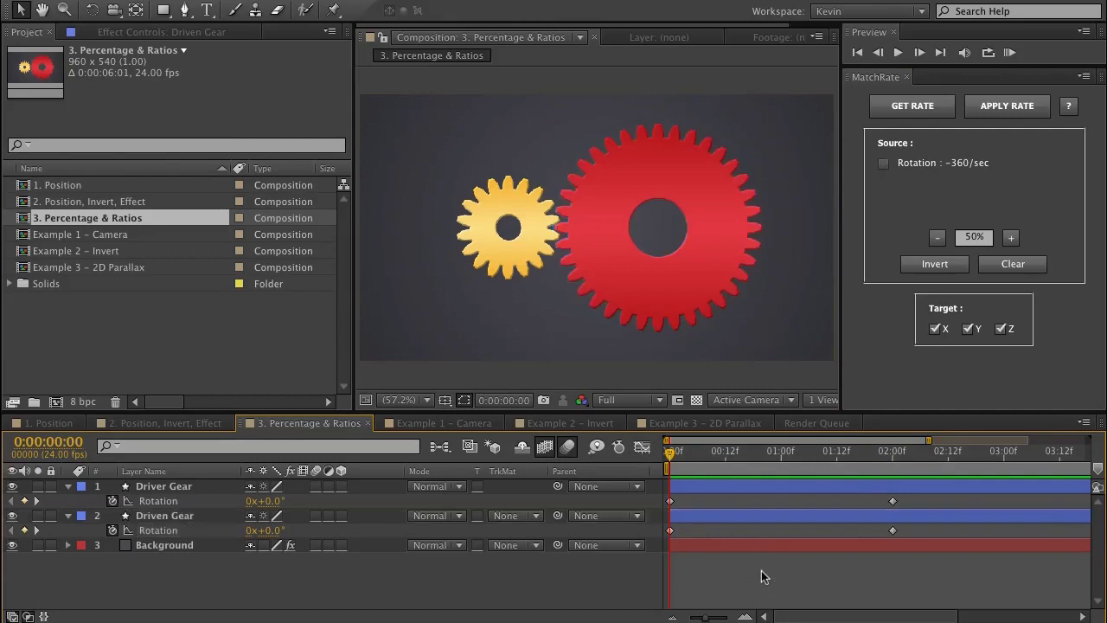
key("space")
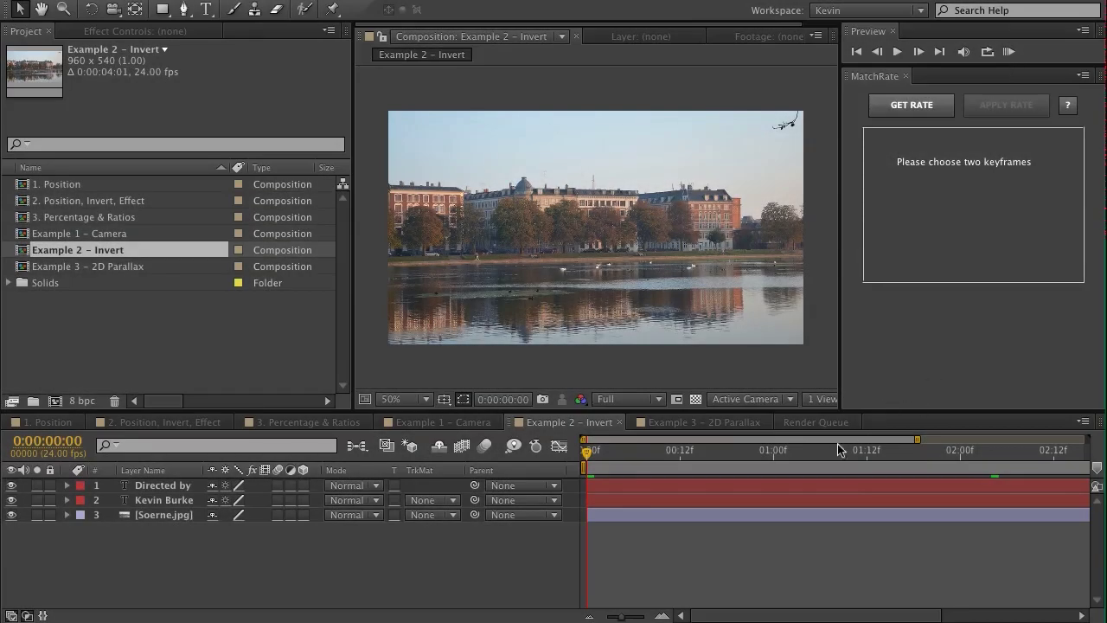
- Preview the titles, then move the name title's first Position keyframe to 0:00
left_click(1008, 51)
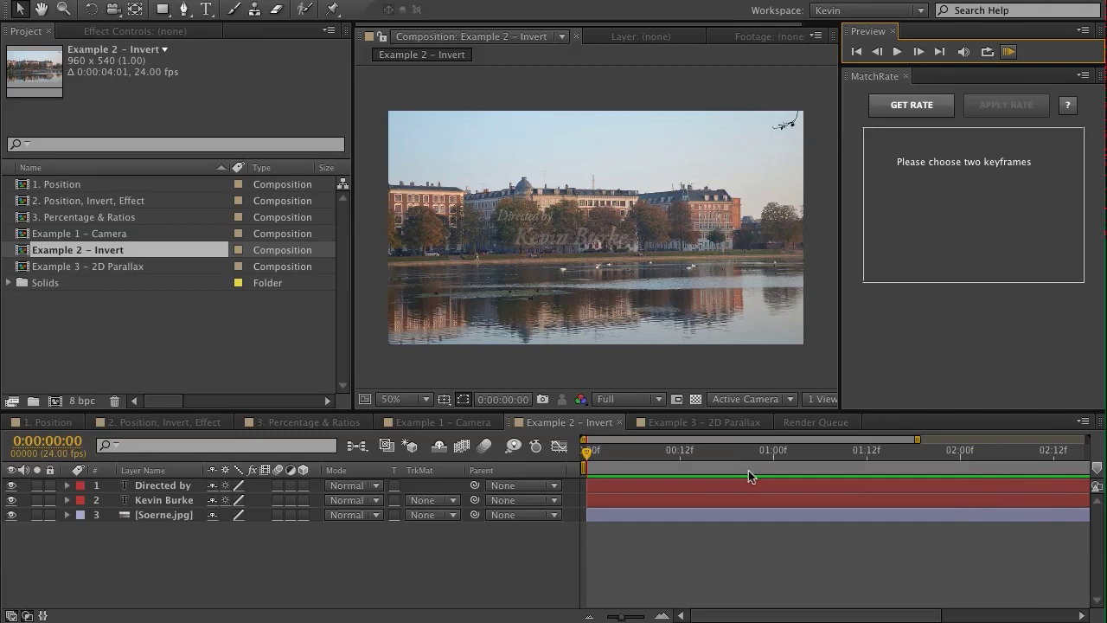
left_click(897, 450)
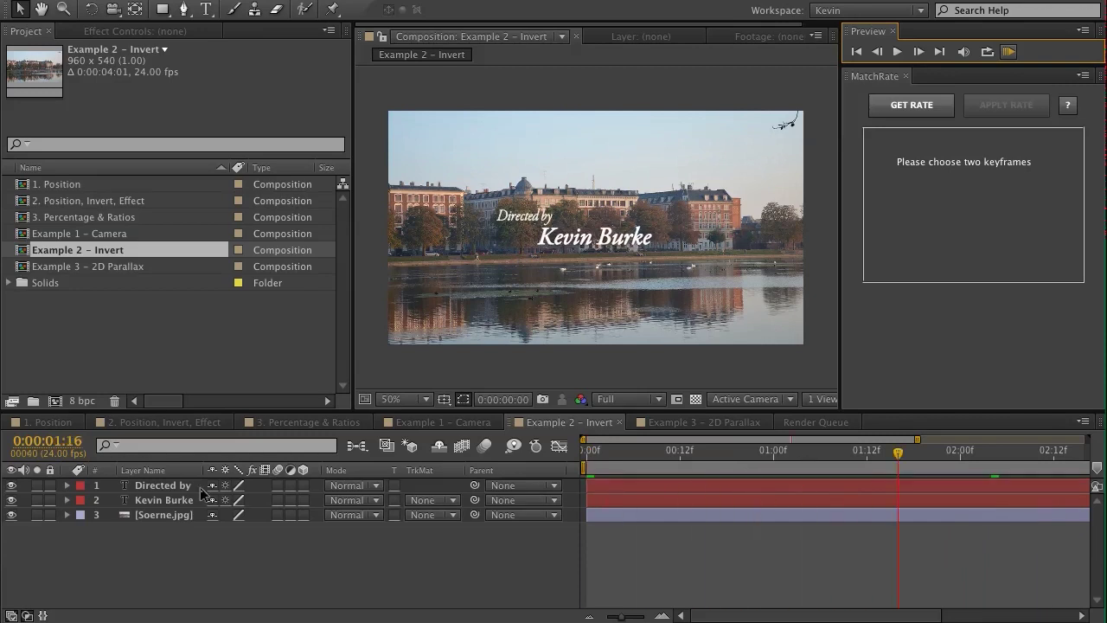
left_click(164, 501)
key("p")
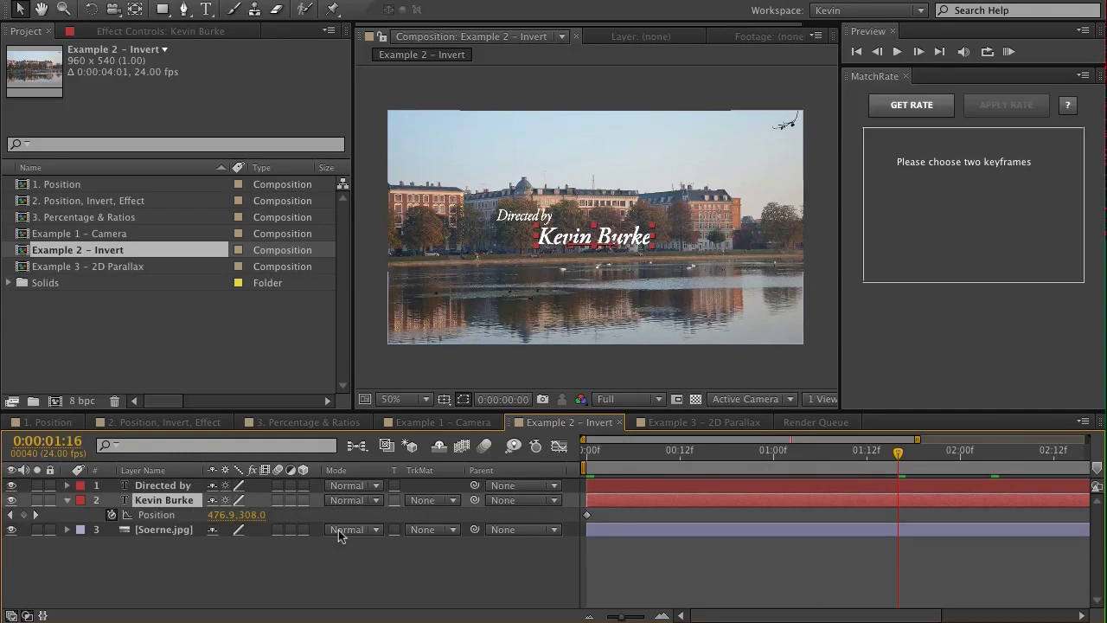
left_click_drag(617, 514, 582, 516)
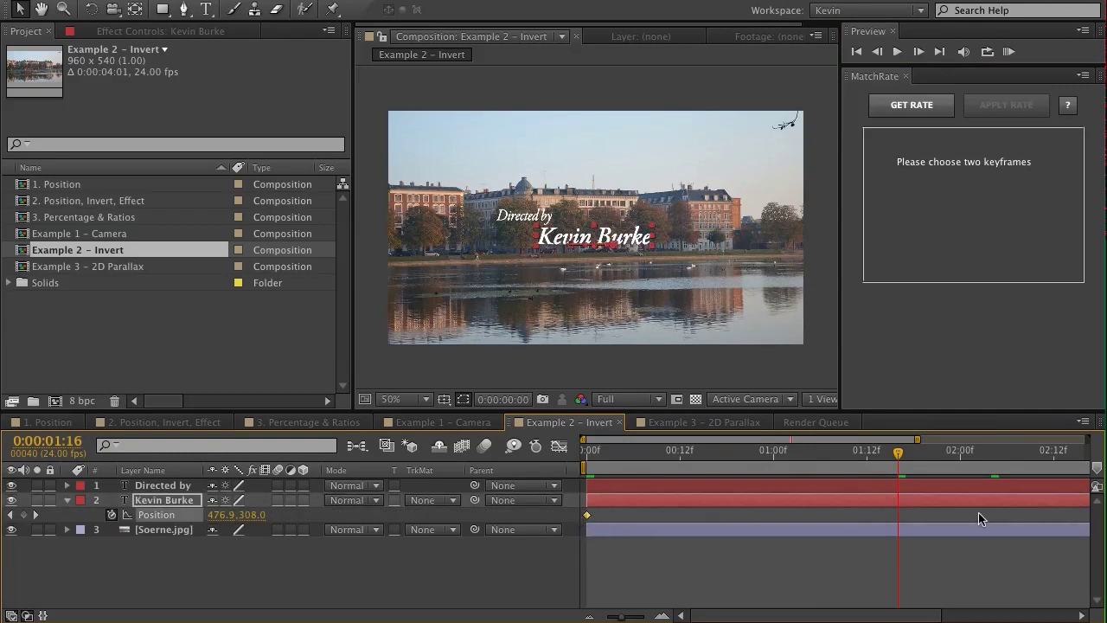
left_click_drag(619, 616, 601, 616)
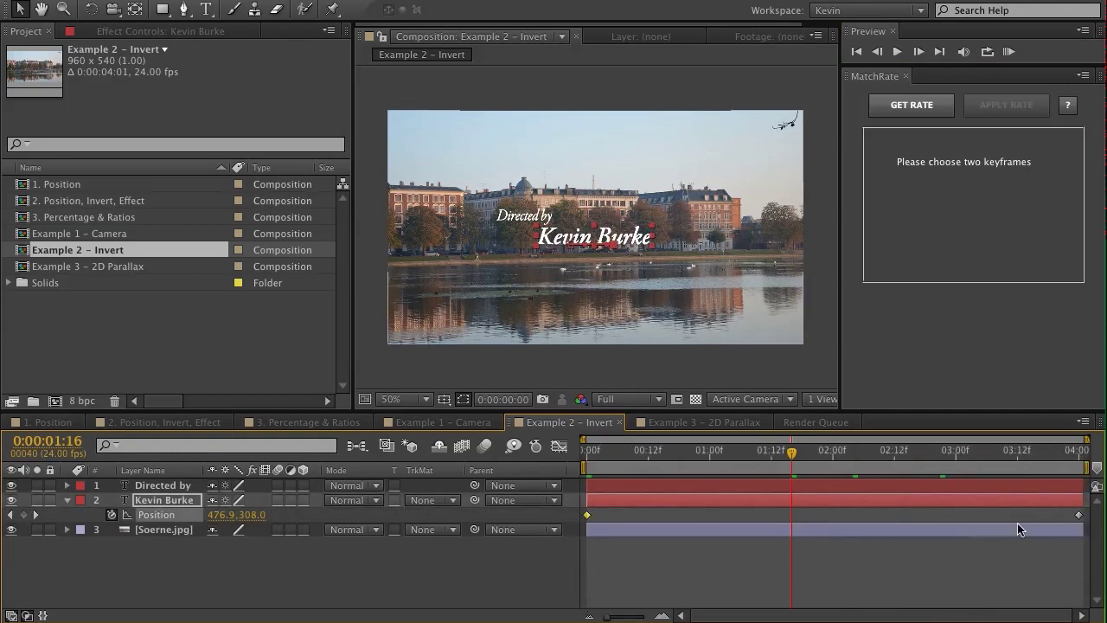
- Capture the name title's -25.2/sec x Position rate from both keyframes
left_click(1078, 515, "shift")
left_click(915, 110)
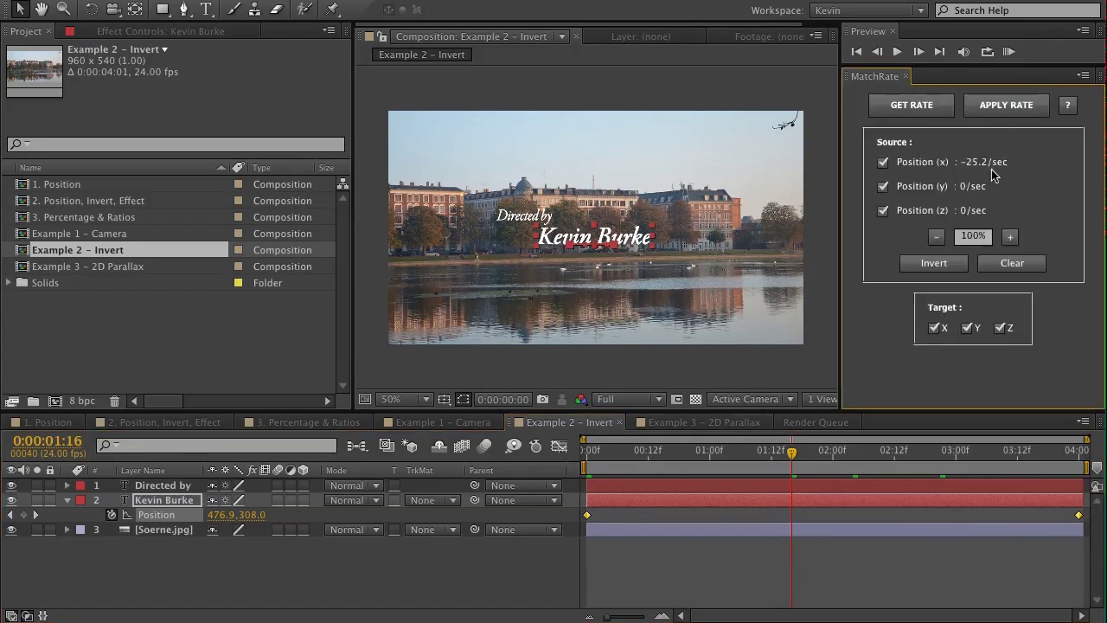
left_click(166, 487)
- Apply the inverted rate to Directed by with an end keyframe at 4:00, then preview the opposing drift
key("p")
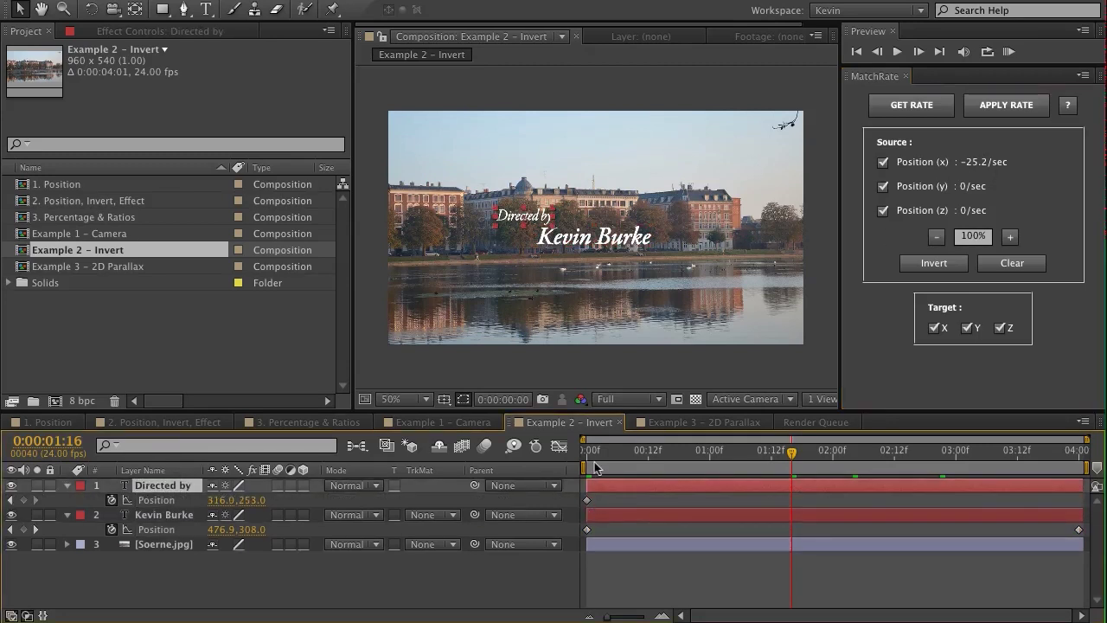
left_click(587, 459)
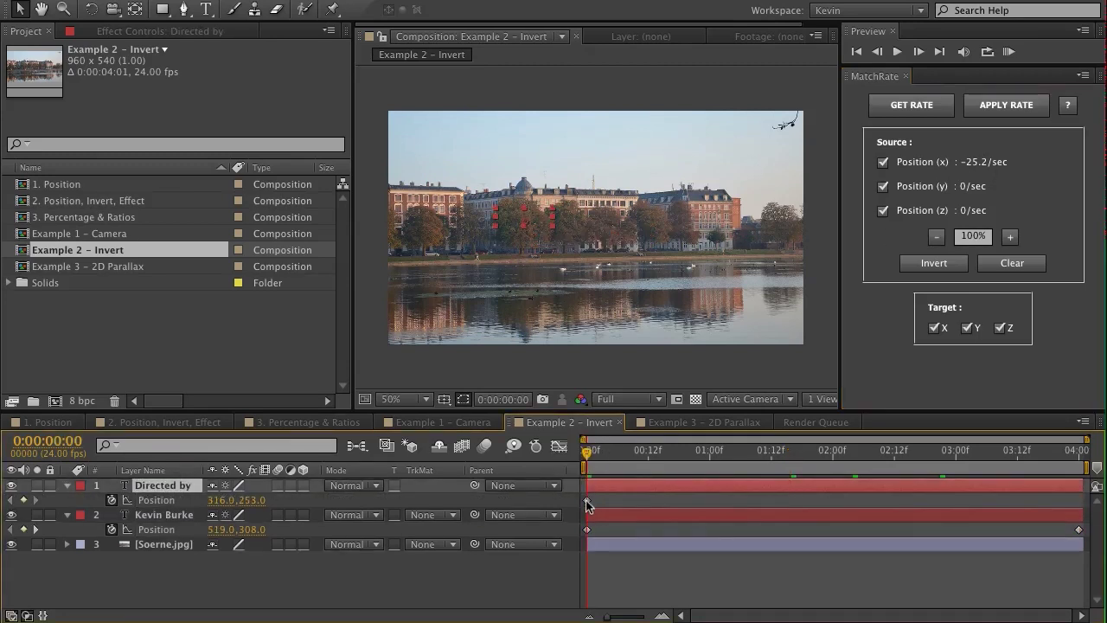
left_click(586, 500)
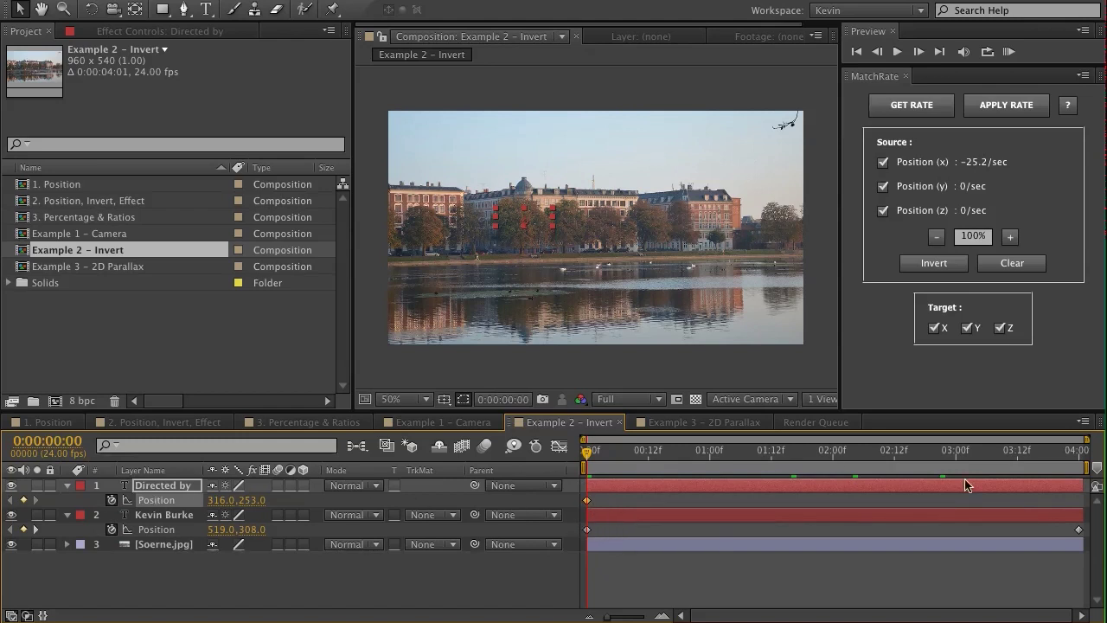
left_click(1078, 452)
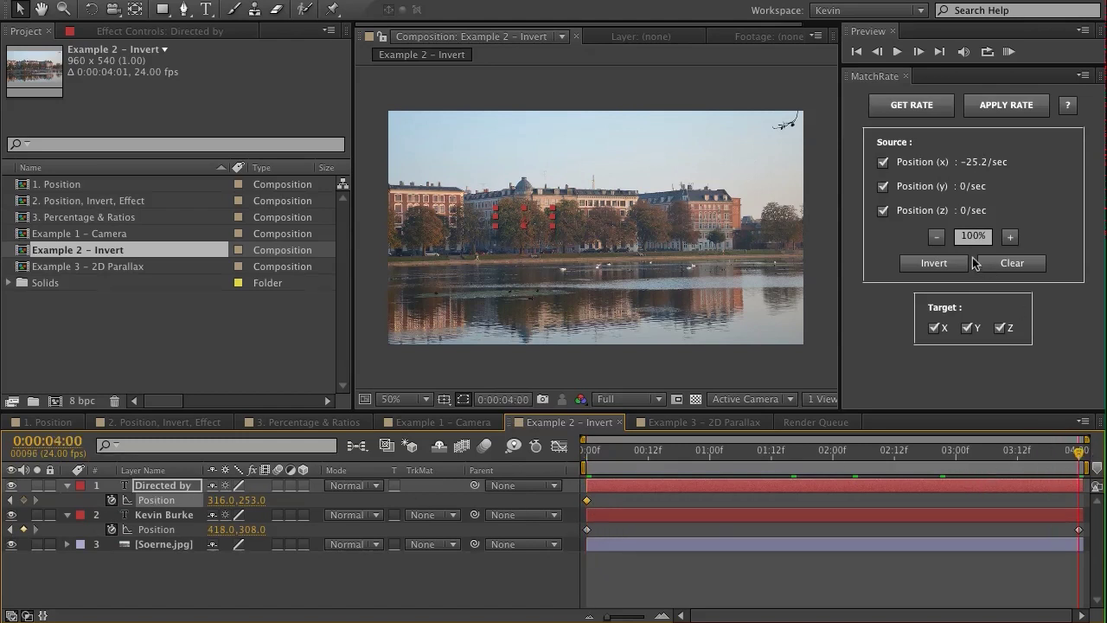
left_click(931, 263)
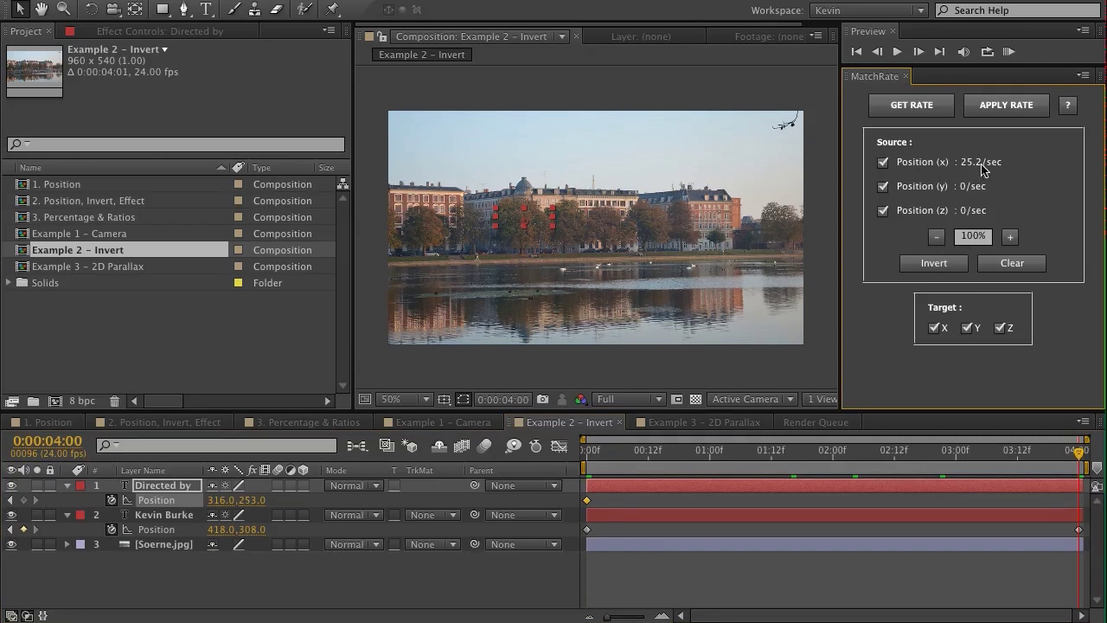
left_click(1013, 104)
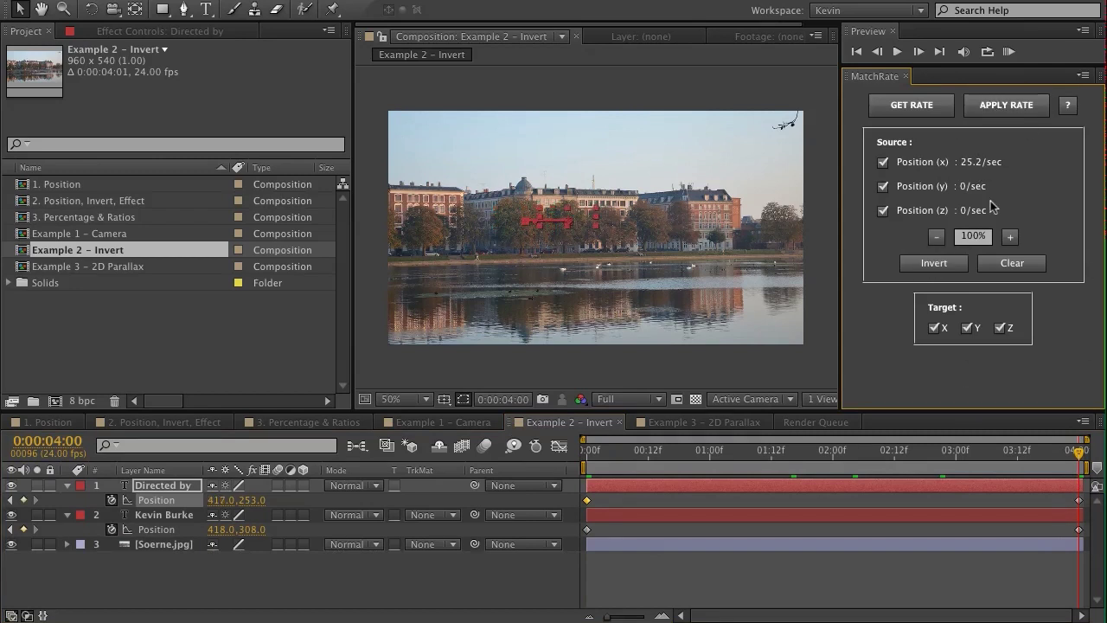
left_click(1008, 51)
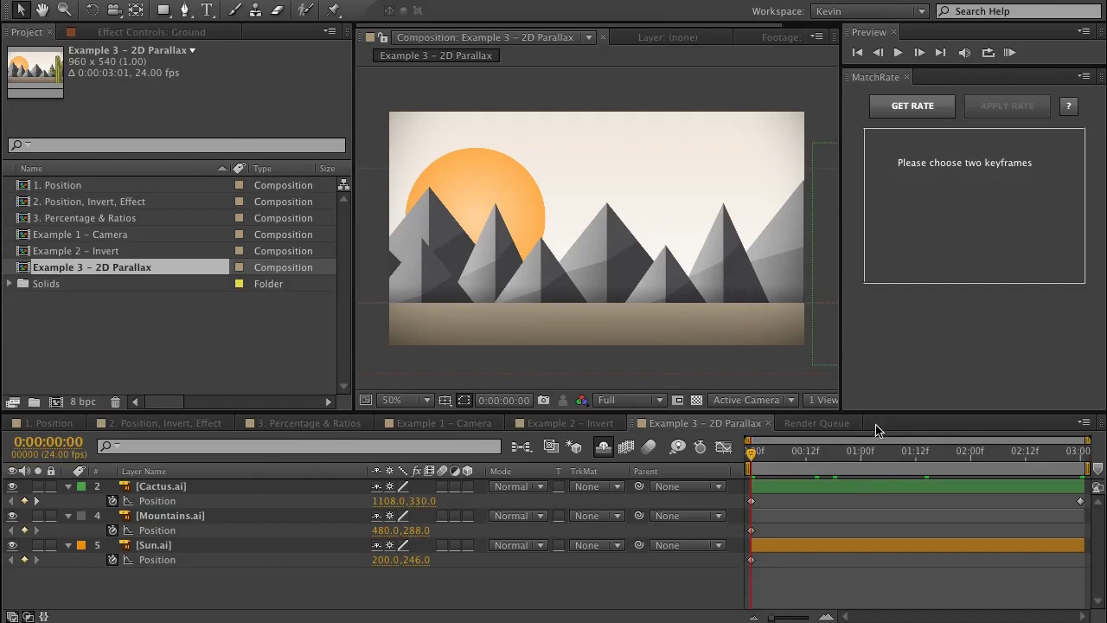
- Select the Cactus Position keyframes and capture its -413.3/sec horizontal rate in MatchRate
left_click_drag(777, 510, 752, 505)
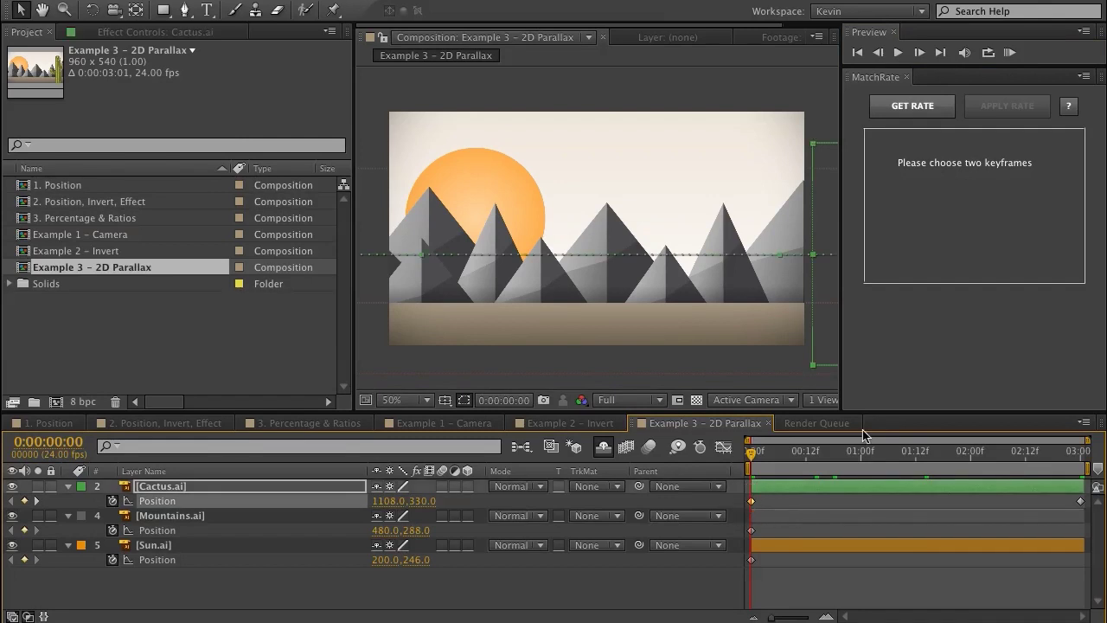
left_click_drag(864, 452, 699, 452)
left_click_drag(1072, 503, 1080, 502)
left_click(914, 106)
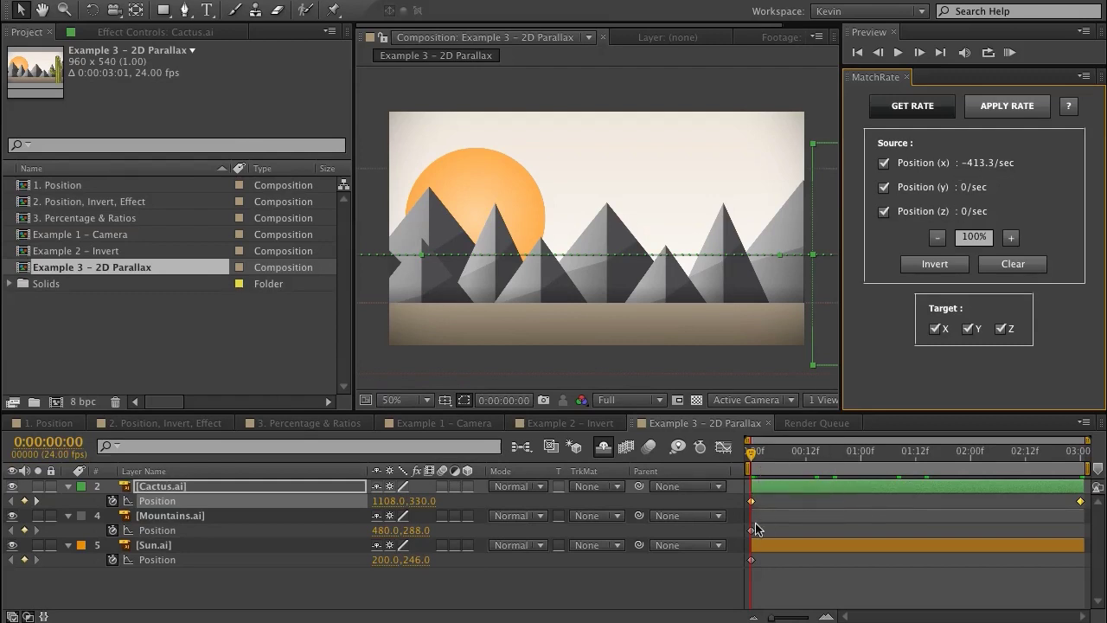
left_click(752, 531)
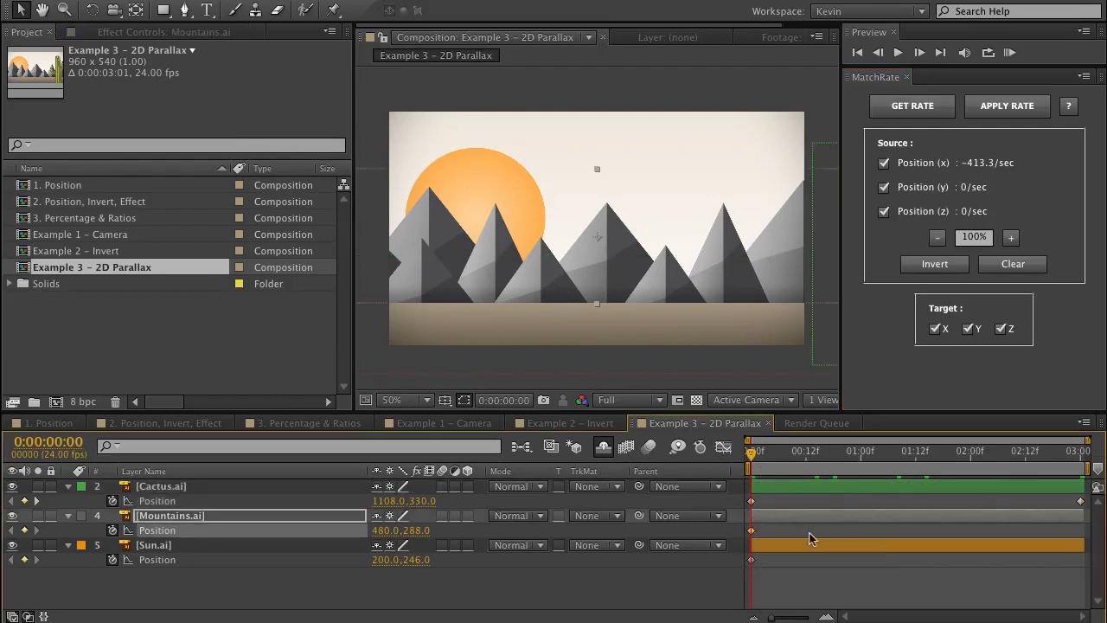
- Apply 10% of the cactus rate to Mountains with a keyframe at 3:00
left_click(1029, 453)
left_click_drag(1029, 453, 1087, 452)
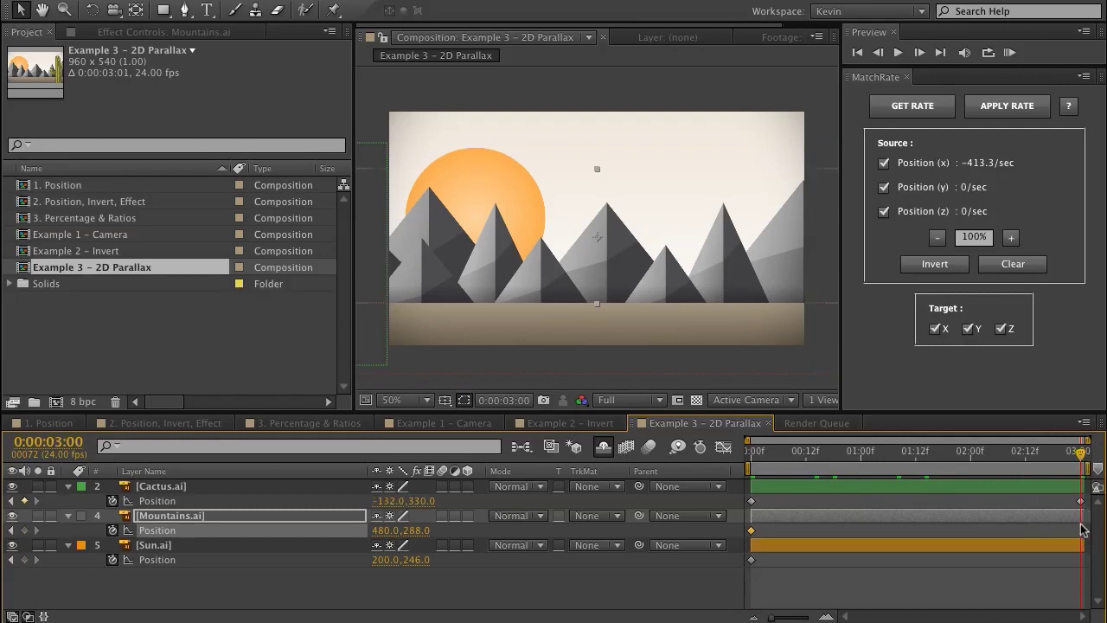
left_click(975, 237)
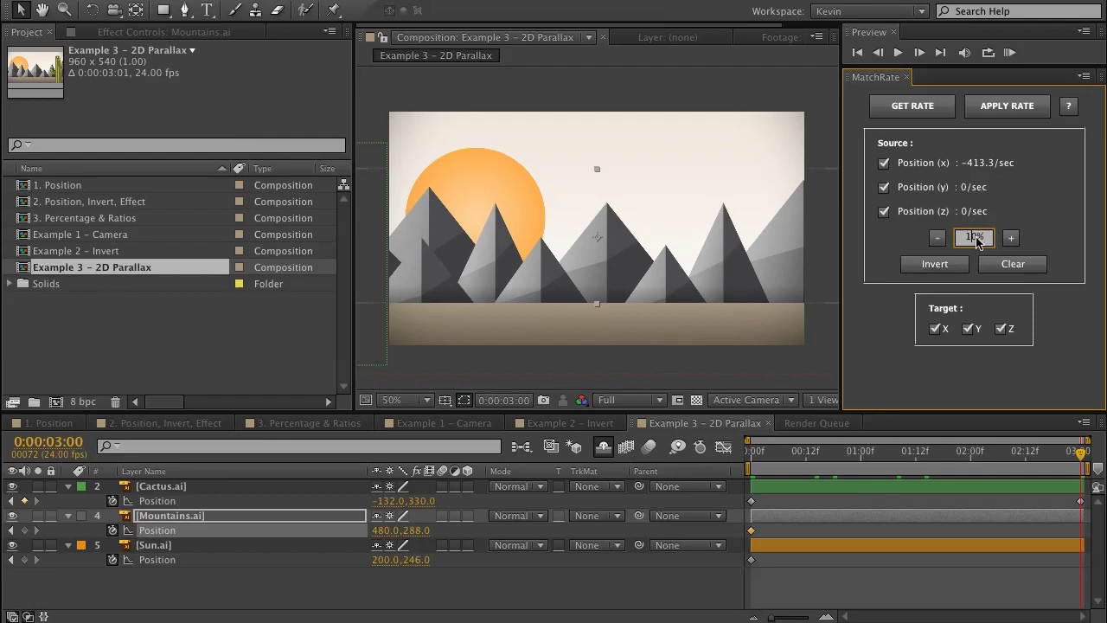
left_click(1007, 106)
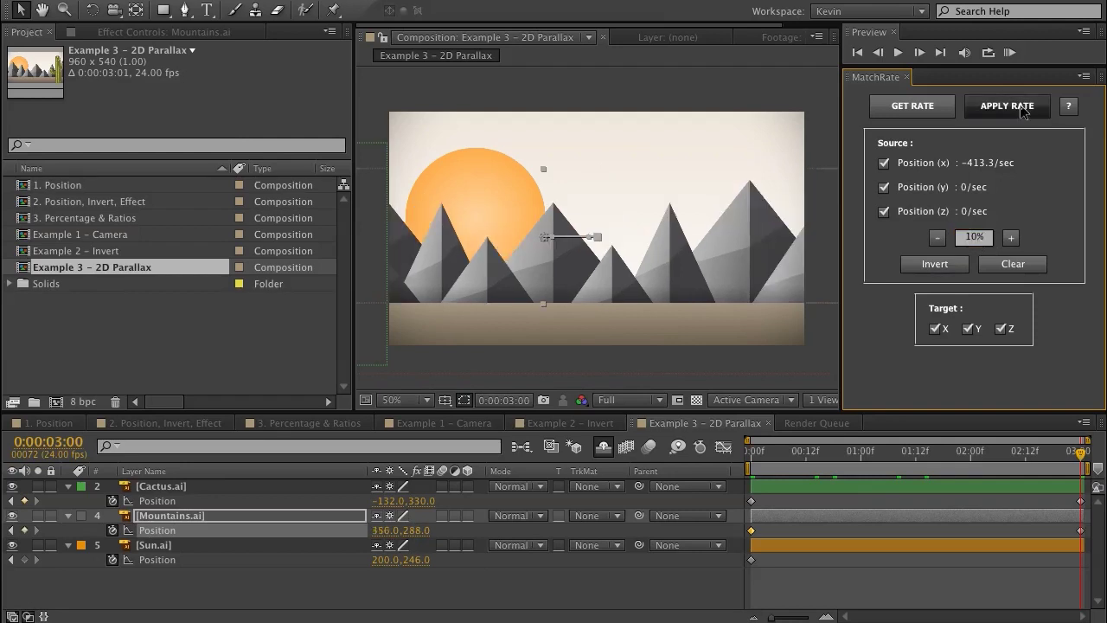
- Apply 5% of the cactus rate to the Sun, then return to the timeline start
left_click(750, 559)
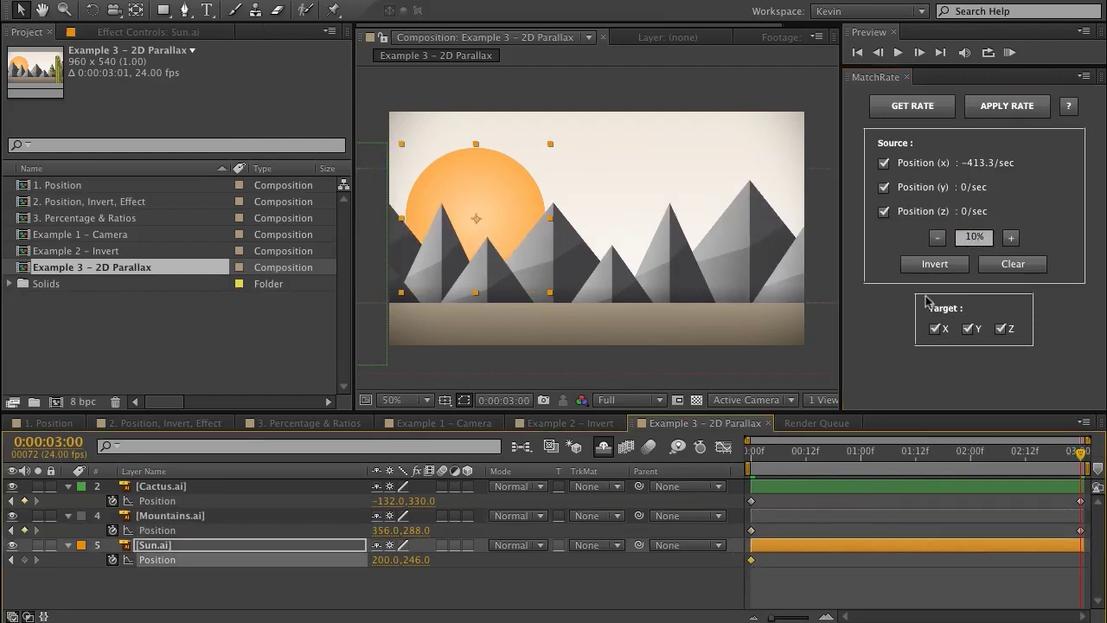
left_click(975, 237)
type("5")
key("Return")
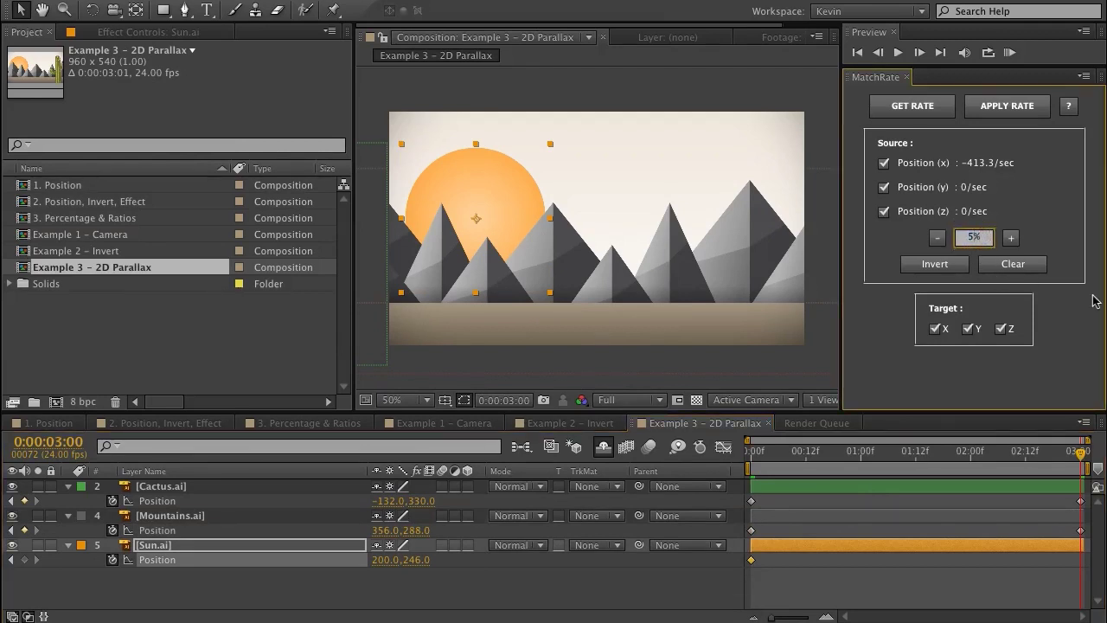
left_click(1025, 106)
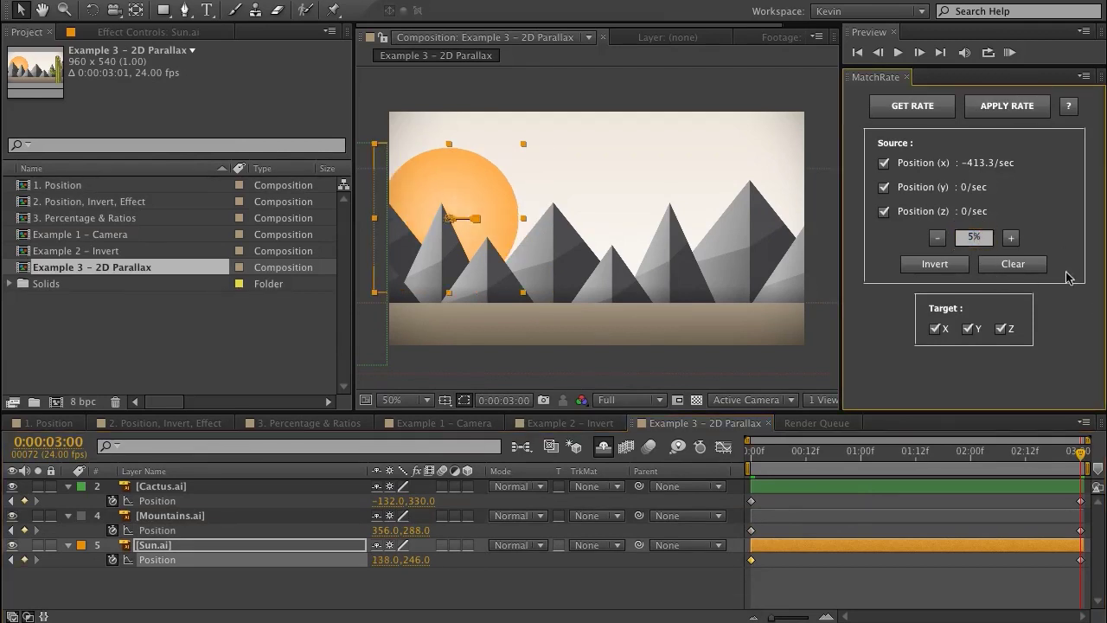
left_click(1006, 452)
key("Home")
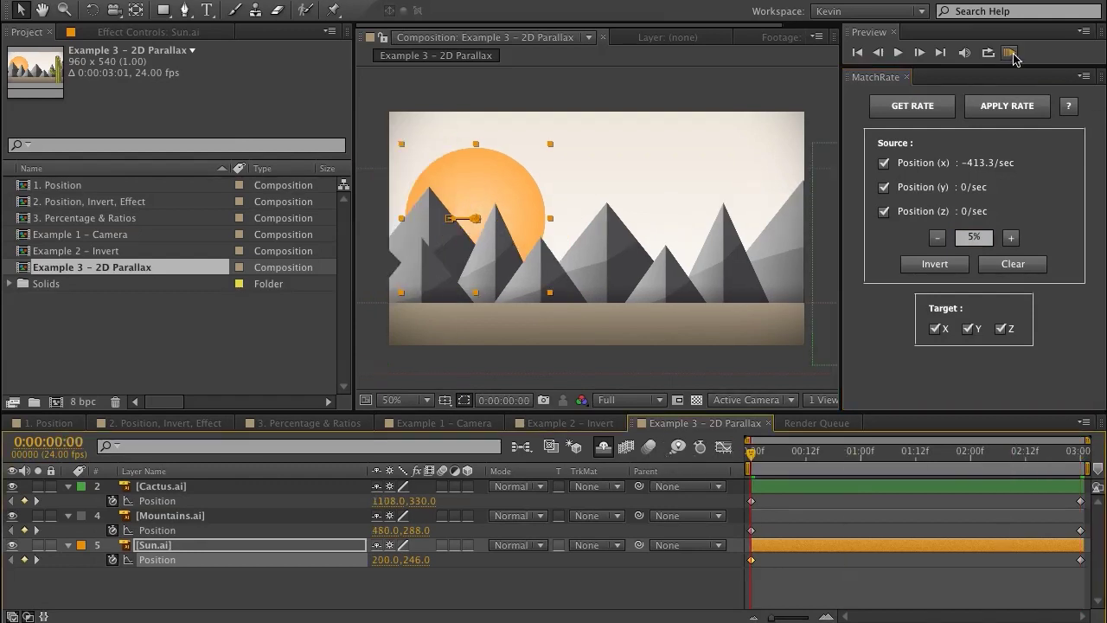
left_click(1010, 53)
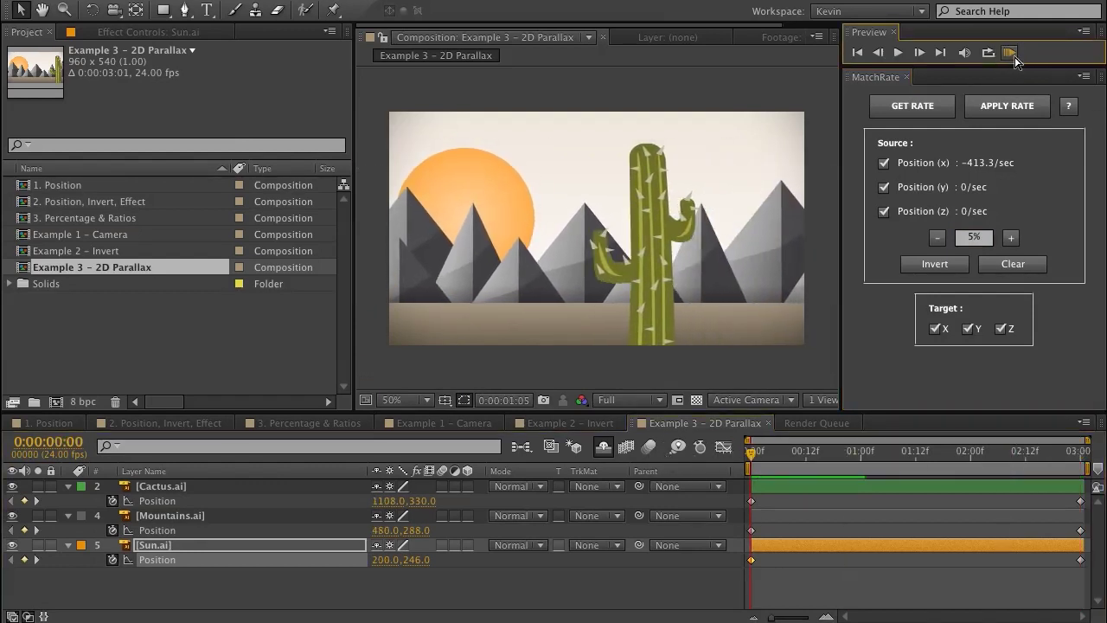